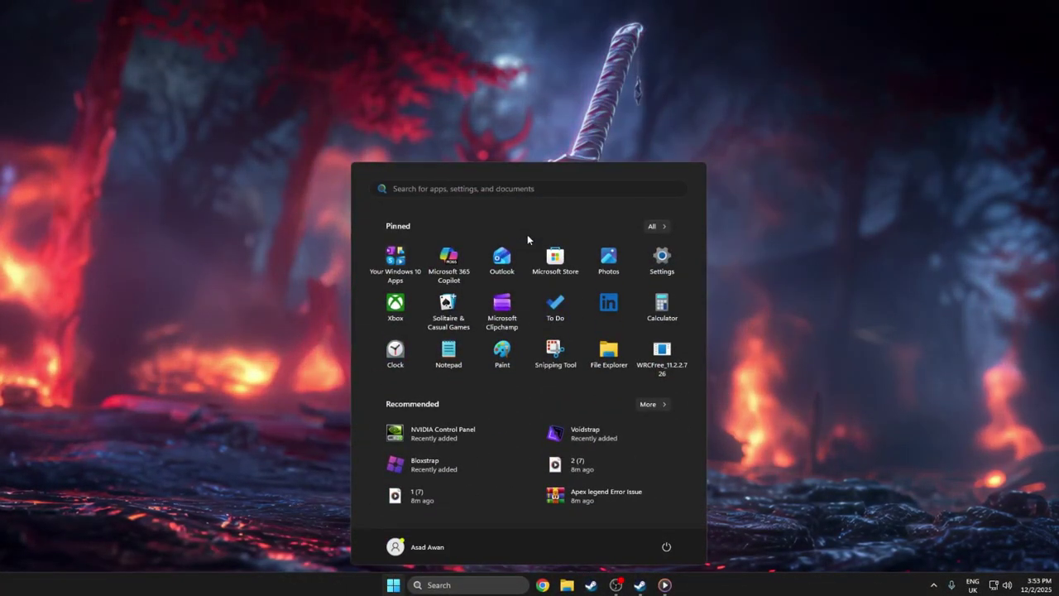
# Step: Find the Game Mode settings through Windows search and turn Game Mode on
pyautogui.write('game Mode settings')
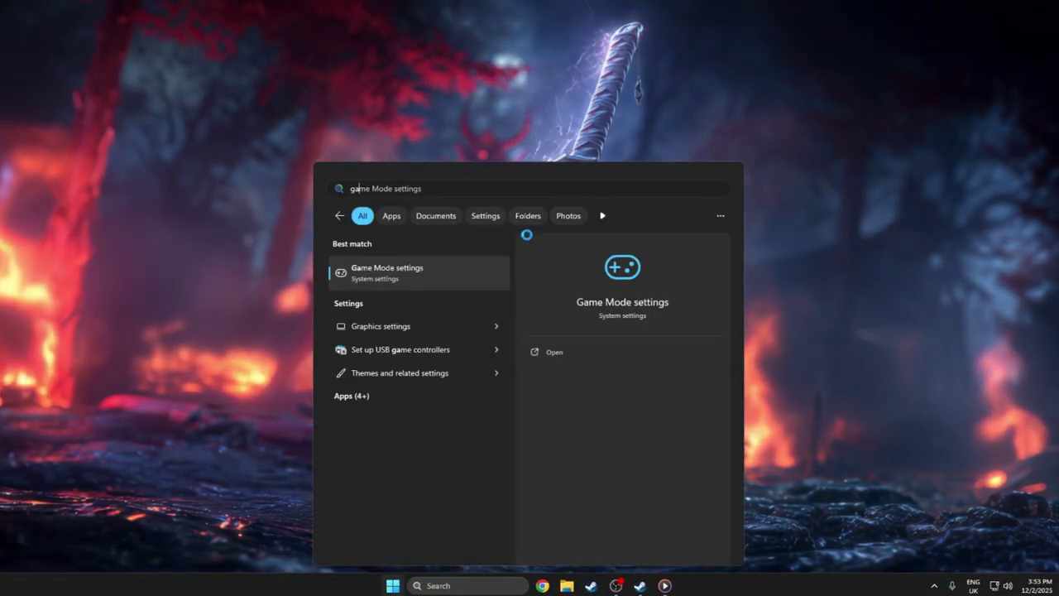
pyautogui.click(421, 272)
pyautogui.click(772, 163)
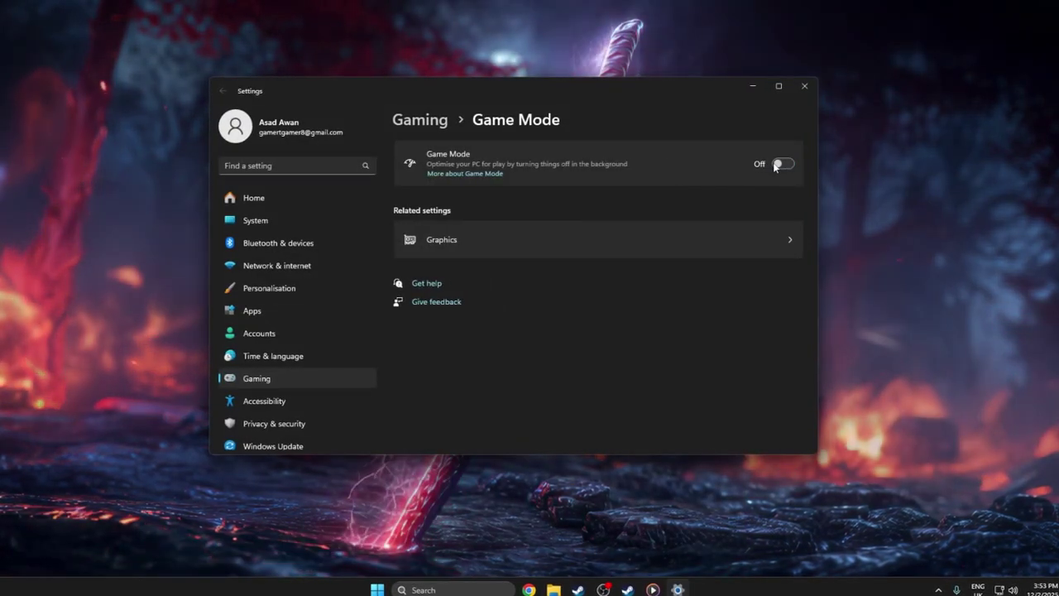
pyautogui.click(774, 163)
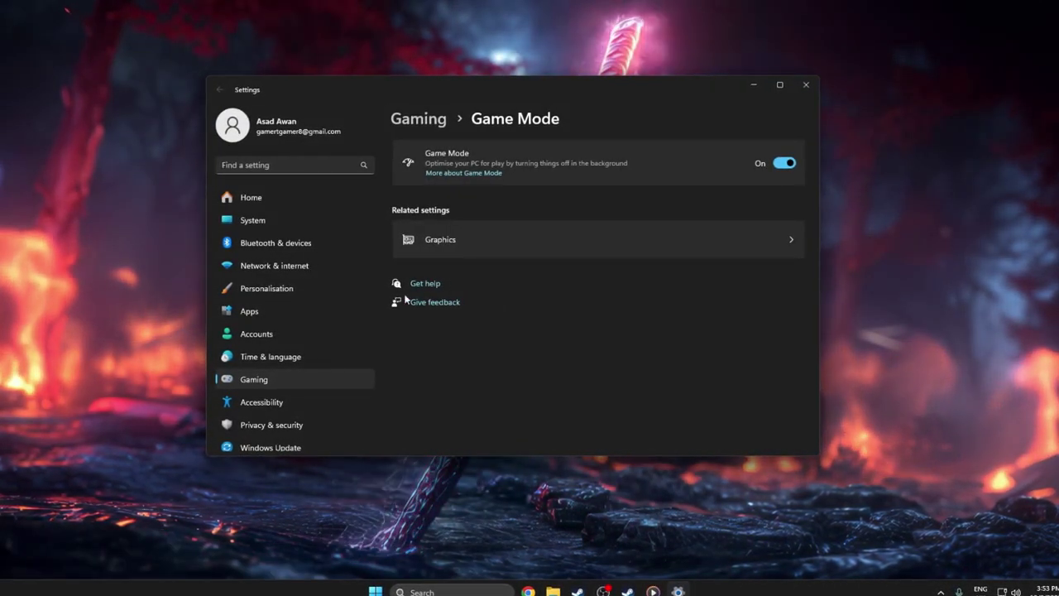
# Step: In the Gaming settings for Game Bar, set the option allowing a controller to open Game Bar to off
pyautogui.click(278, 379)
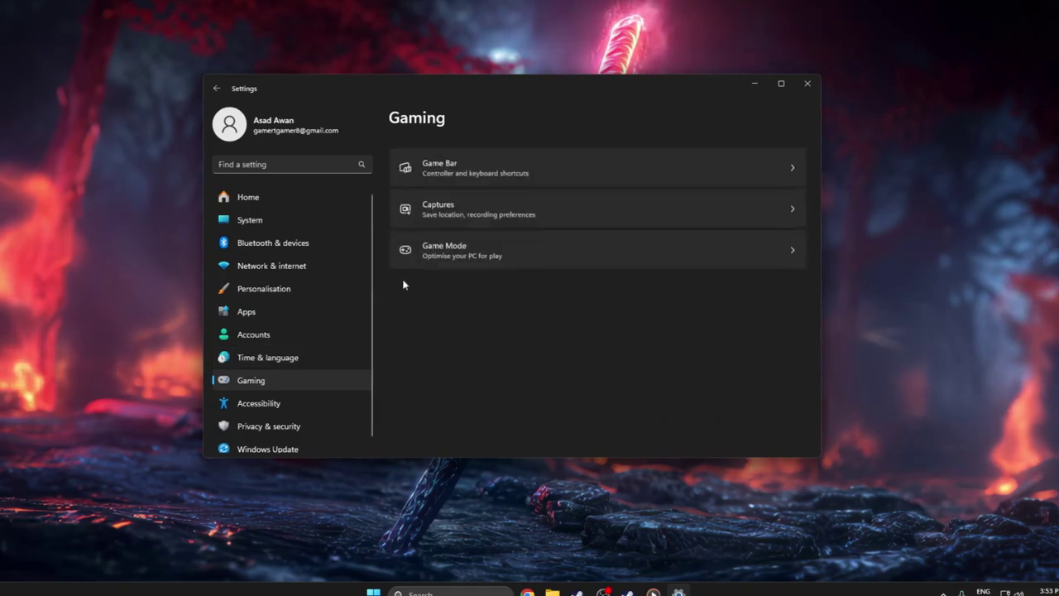
pyautogui.click(453, 168)
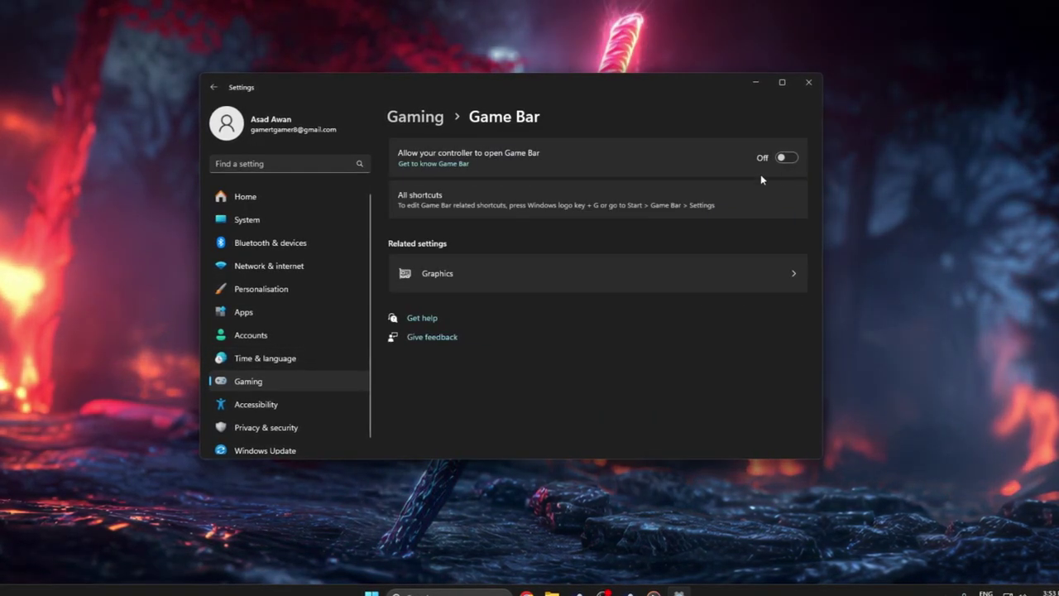
pyautogui.click(789, 157)
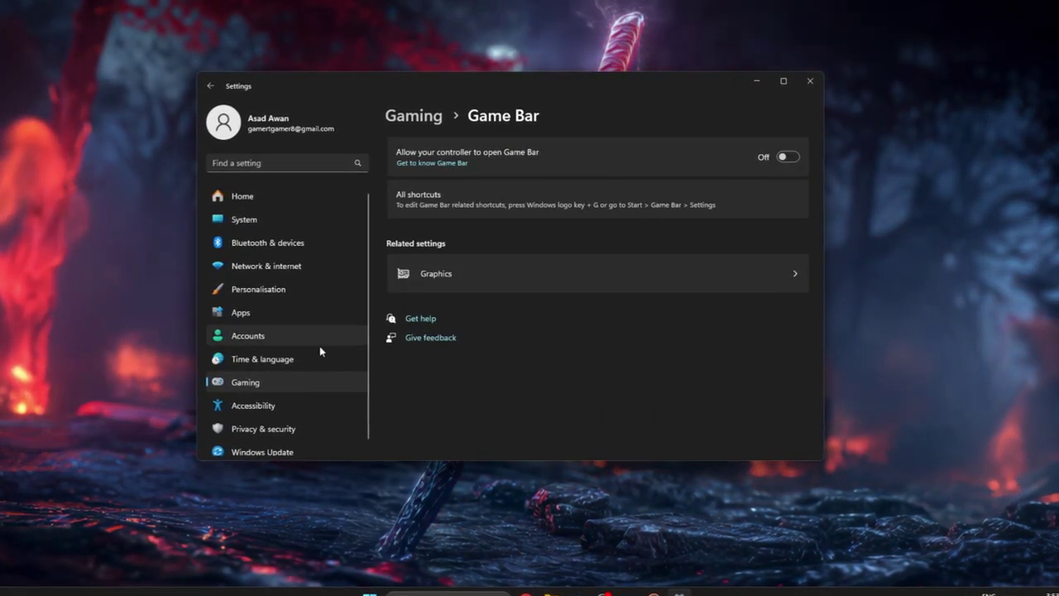
# Step: Check the Captures page of the Gaming settings, including its recording preferences, and close Settings
pyautogui.click(298, 382)
pyautogui.click(469, 199)
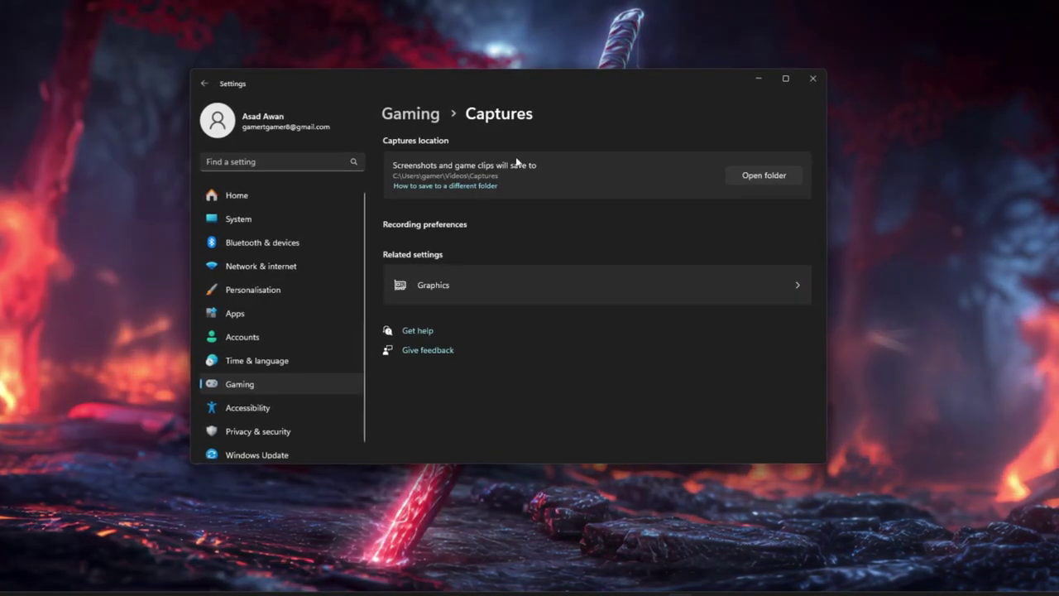
pyautogui.click(826, 84)
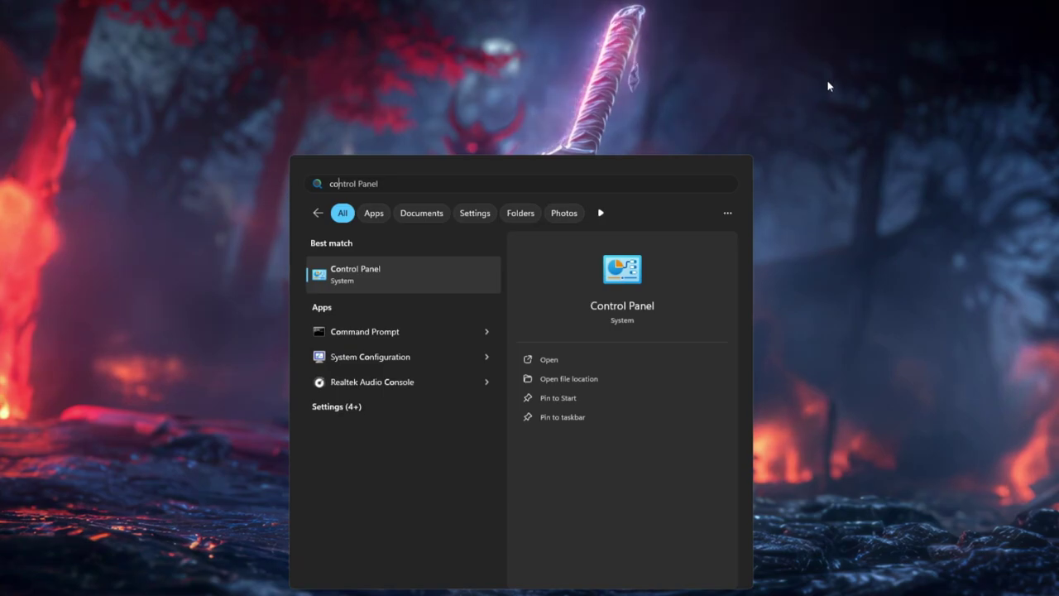
# Step: Open Power Options under Hardware and Sound in Control Panel, select the High performance plan and close the window
pyautogui.press('Return')
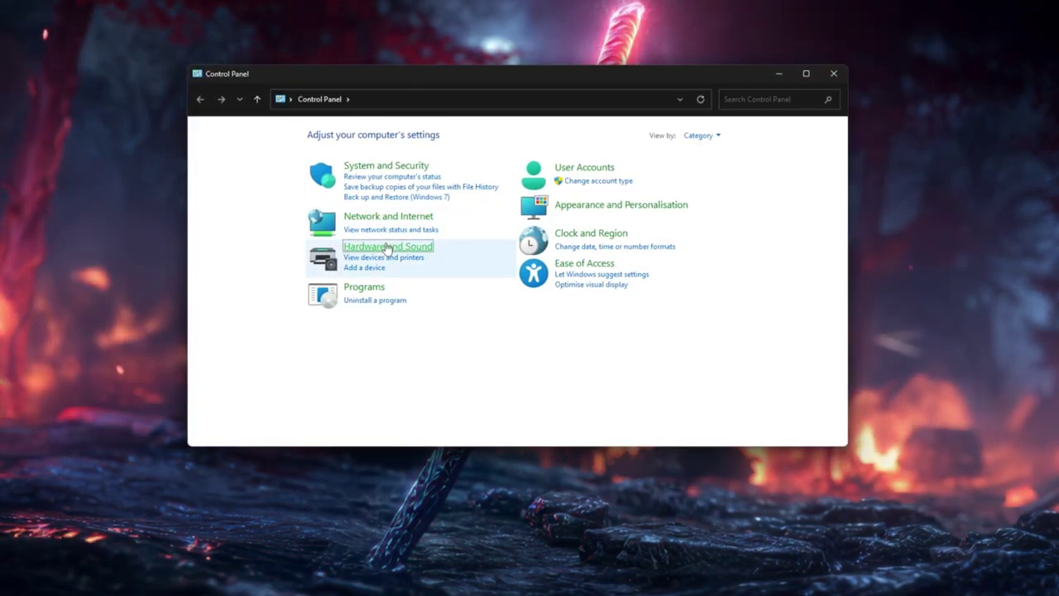
pyautogui.click(358, 246)
pyautogui.click(374, 238)
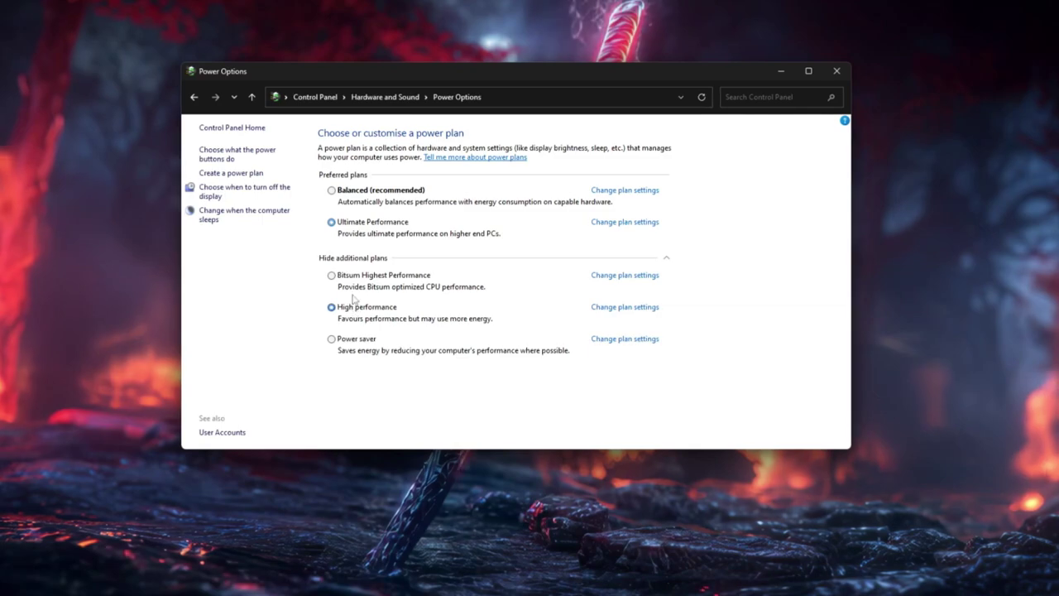
pyautogui.click(840, 72)
# Step: Open the Startup Apps settings, review which apps are set to launch at startup, and close Settings
pyautogui.press('super')
pyautogui.write('steamtart')
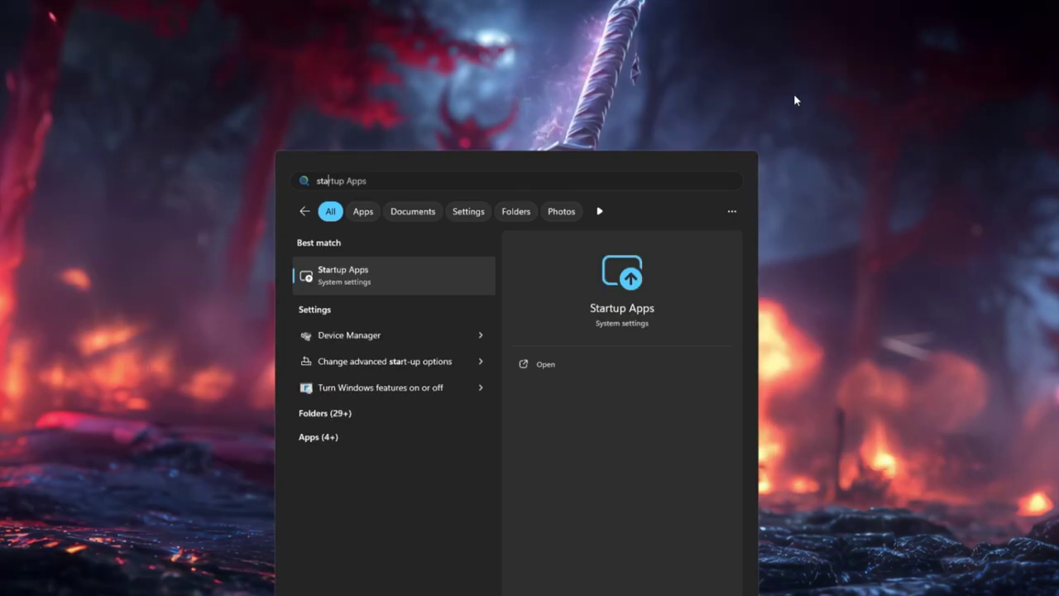
pyautogui.press('Return')
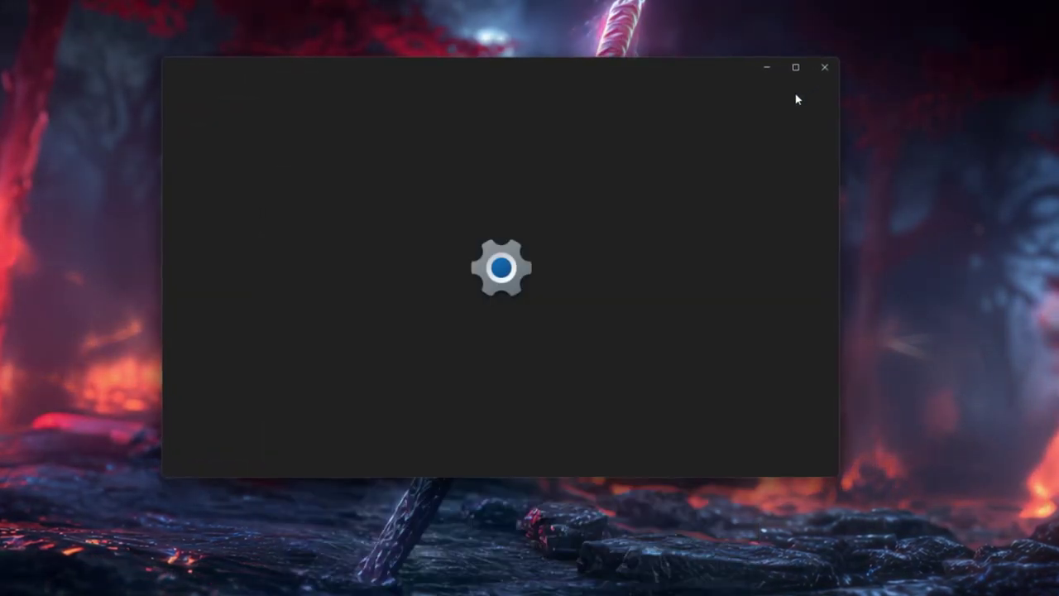
pyautogui.scroll(-3, 825, 244)
pyautogui.scroll(-2, 826, 244)
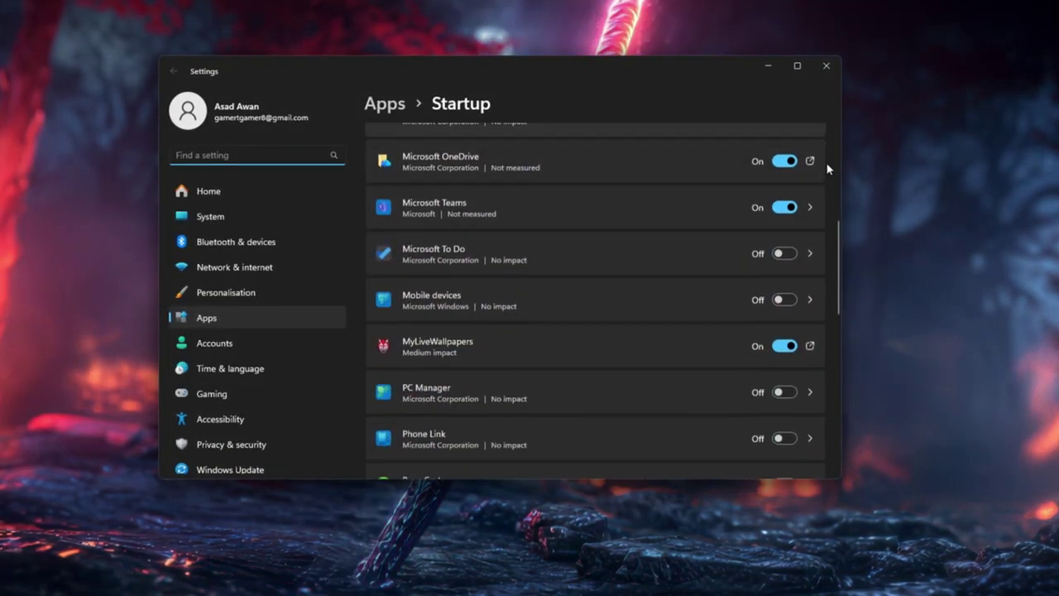
pyautogui.scroll(5, 826, 168)
pyautogui.scroll(-4, 674, 215)
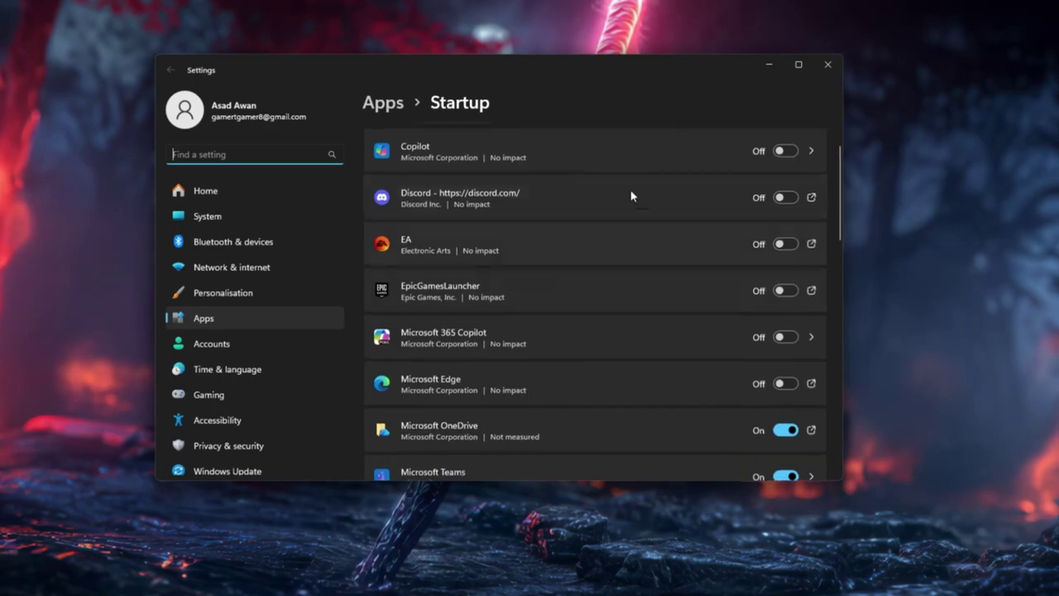
pyautogui.scroll(-3, 641, 346)
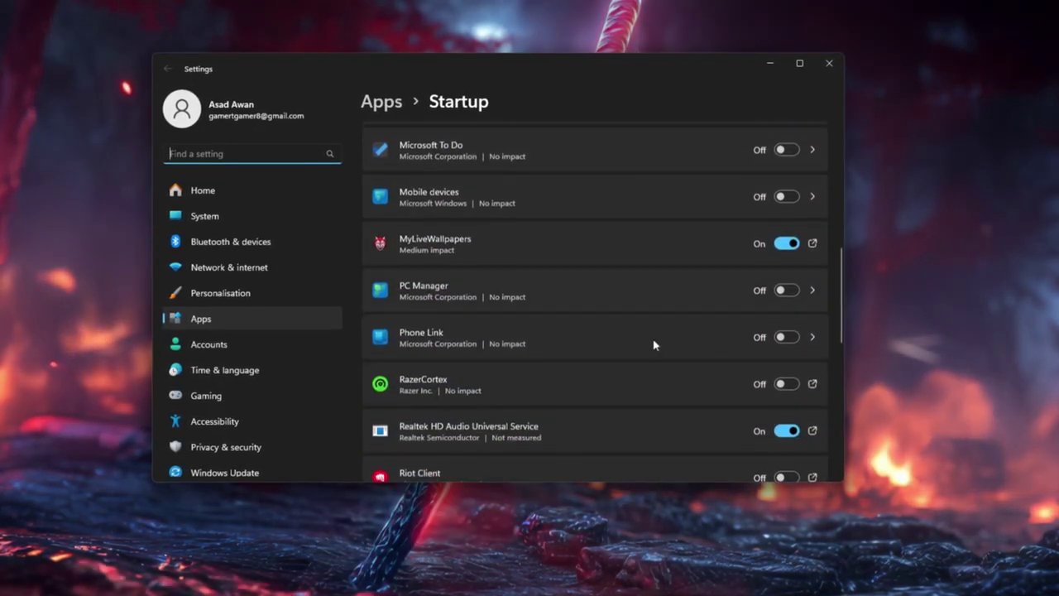
pyautogui.scroll(8, 685, 315)
pyautogui.click(834, 69)
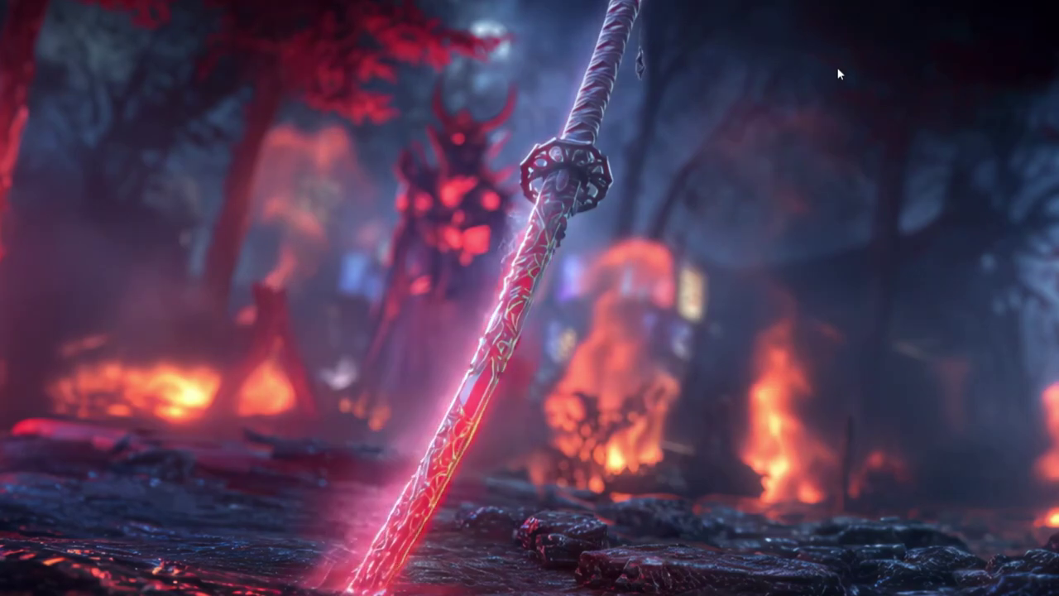
# Step: Review the running apps and background processes in Task Manager and check the End task option for Steam Client WebHelper
pyautogui.hotkey('ctrl', 'shift', 'Escape')
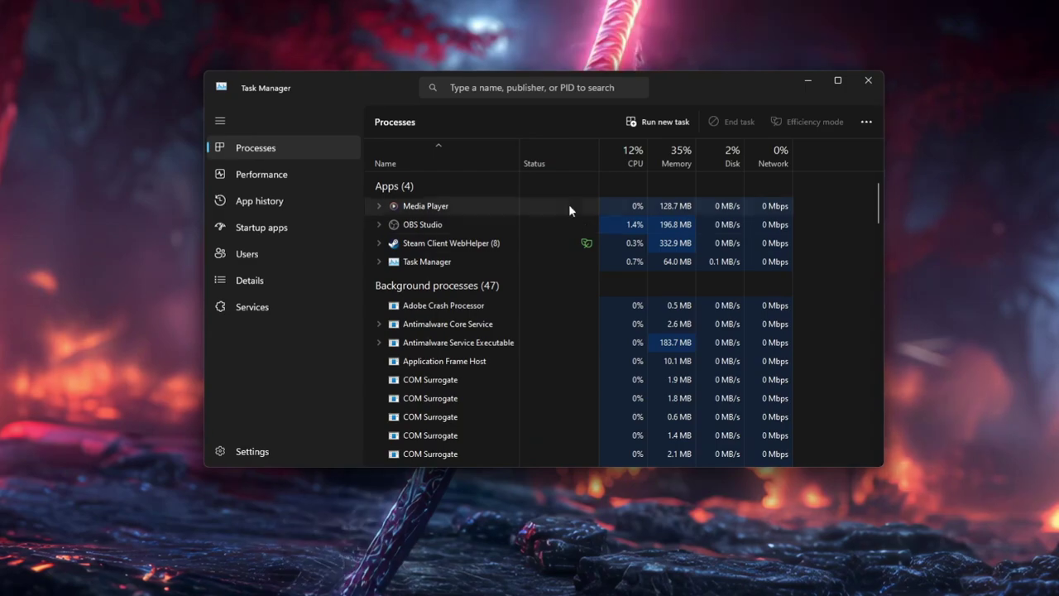
pyautogui.scroll(-5, 602, 301)
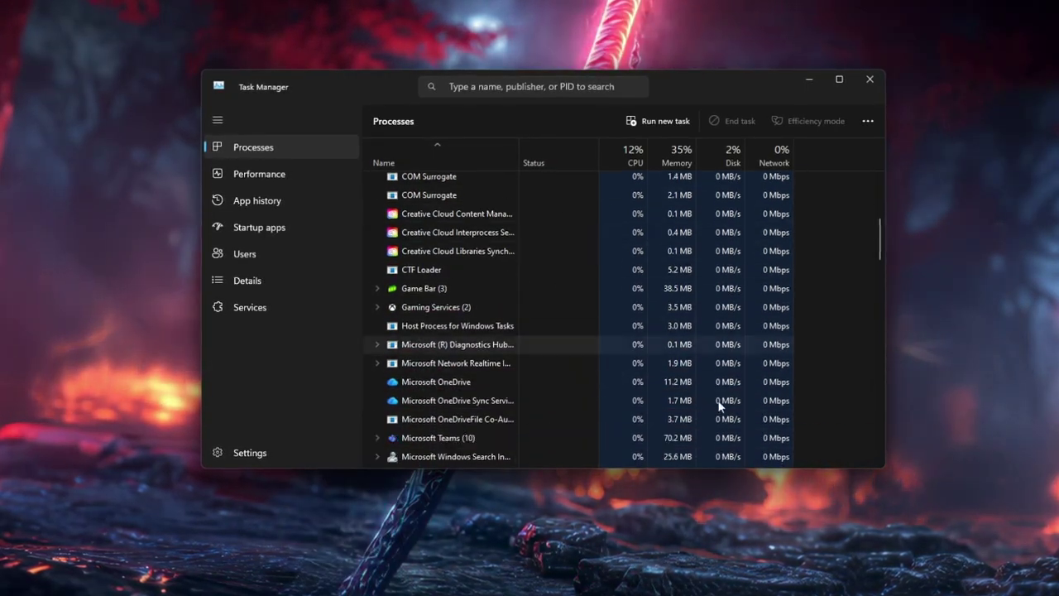
pyautogui.scroll(2, 662, 356)
pyautogui.scroll(3, 443, 413)
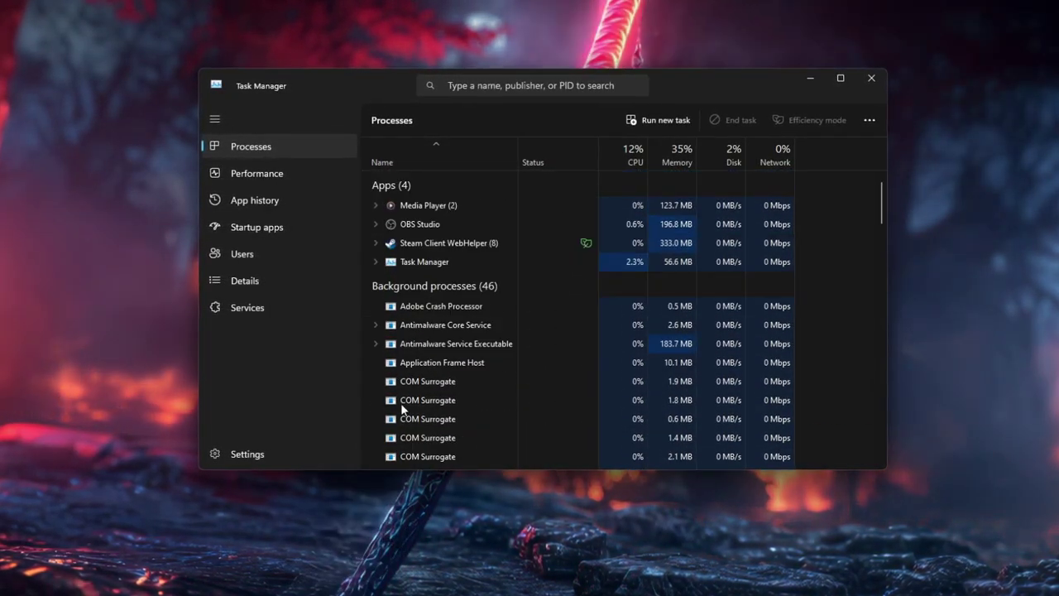
pyautogui.rightClick(449, 248)
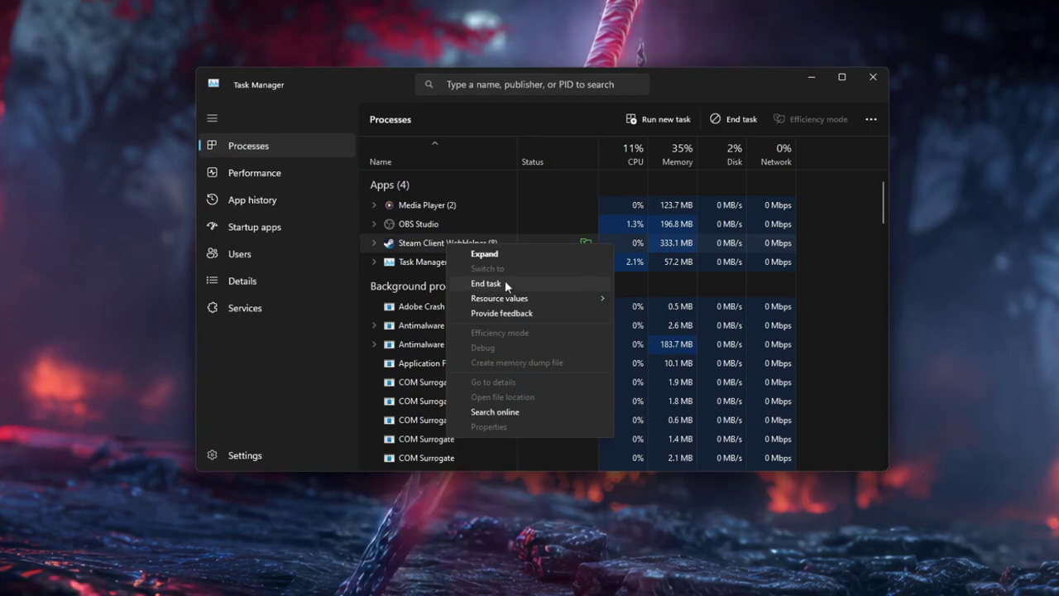
pyautogui.click(698, 96)
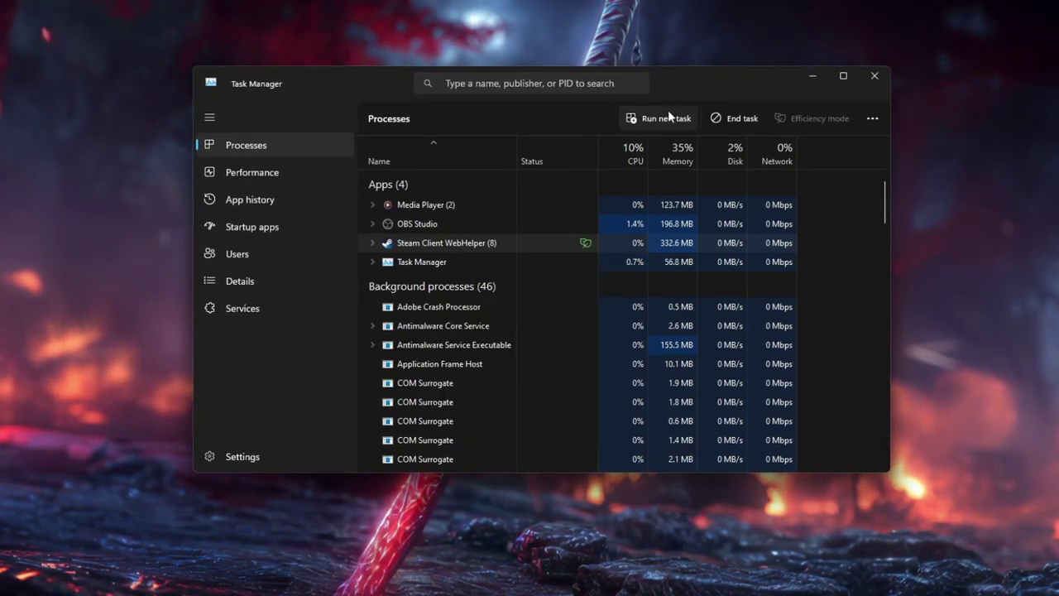
# Step: Find the Focus settings through Windows search, review the focus session duration and options, and close the window
pyautogui.press('super')
pyautogui.press('super')
pyautogui.press('super')
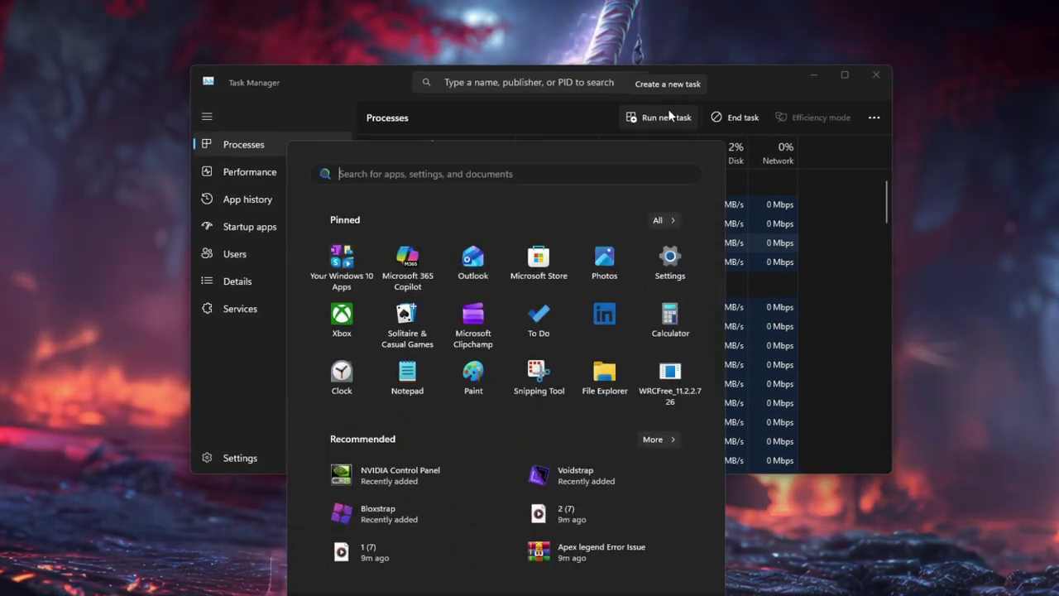
pyautogui.write('fouc')
pyautogui.press('BackSpace')
pyautogui.press('BackSpace')
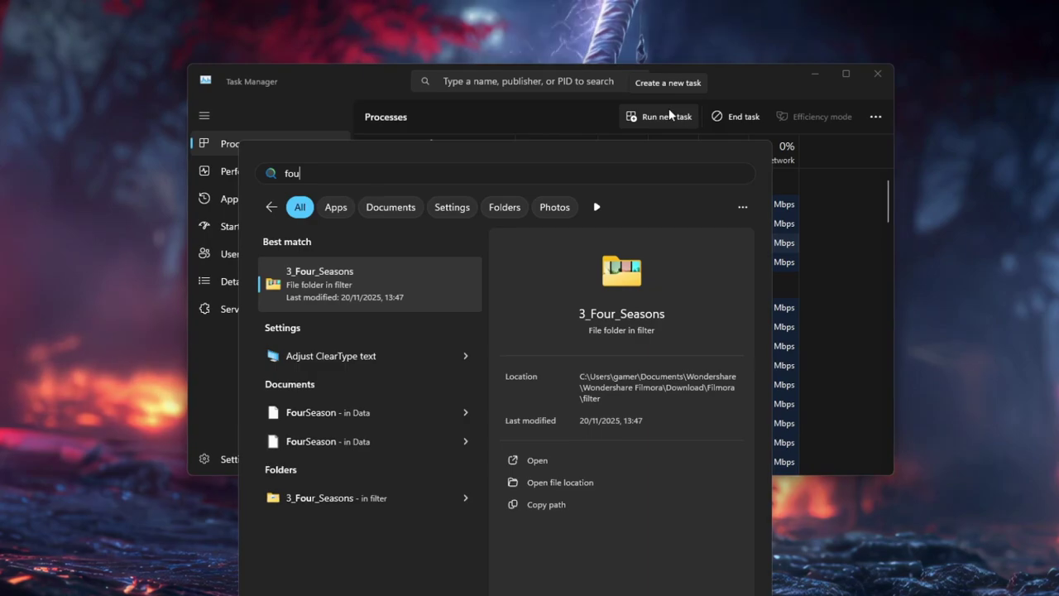
pyautogui.write('cy')
pyautogui.press('BackSpace')
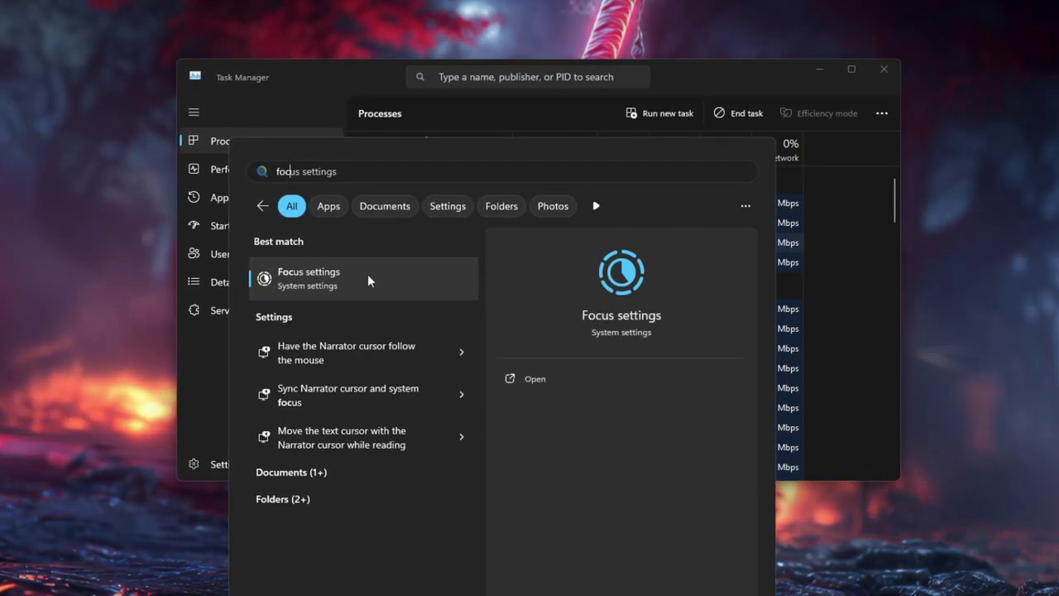
pyautogui.click(313, 278)
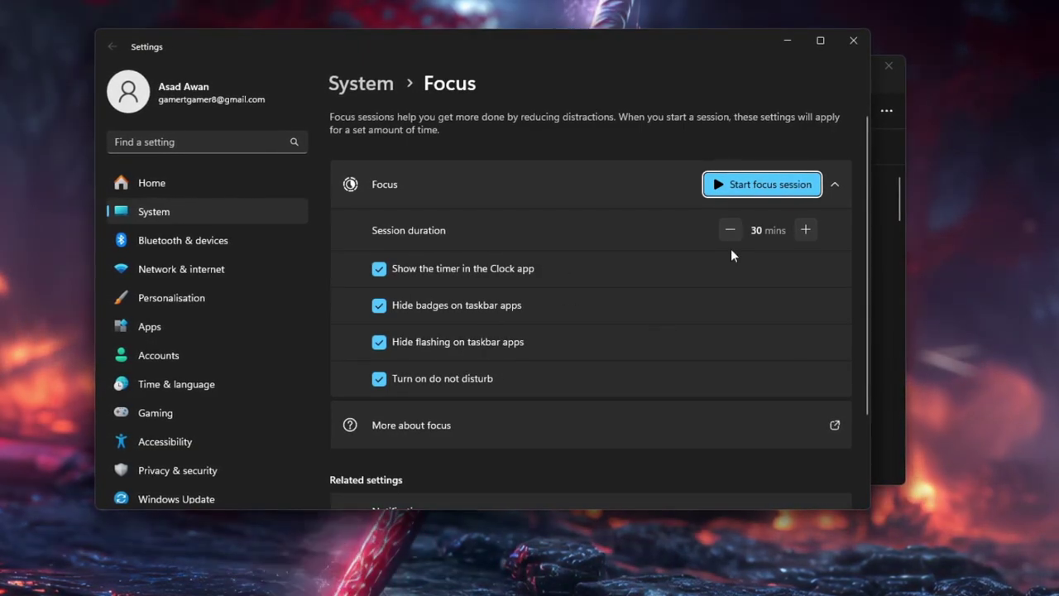
pyautogui.click(850, 47)
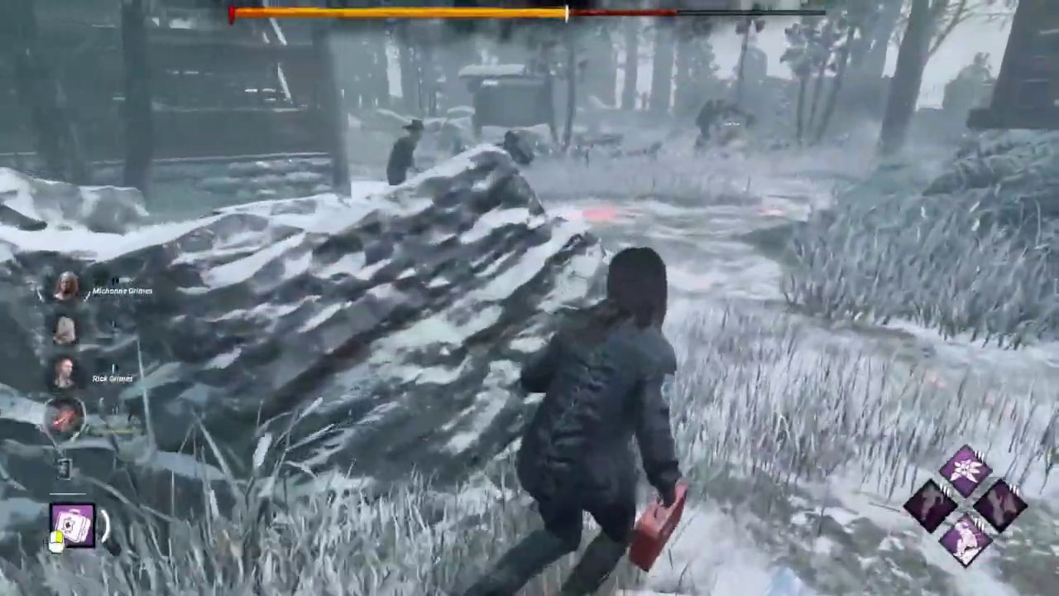
pyautogui.press('w')
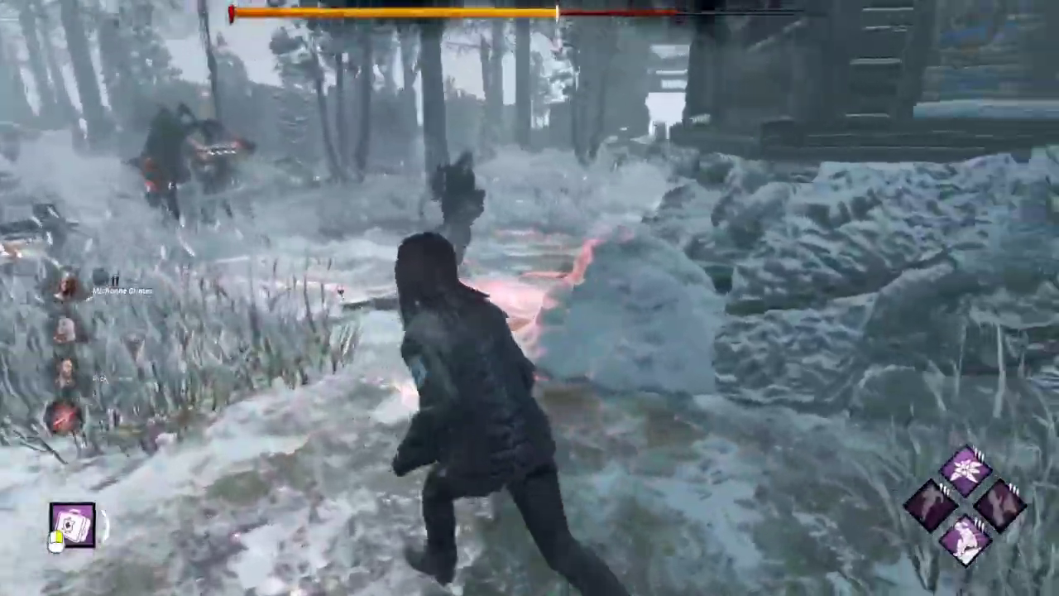
pyautogui.press('w')
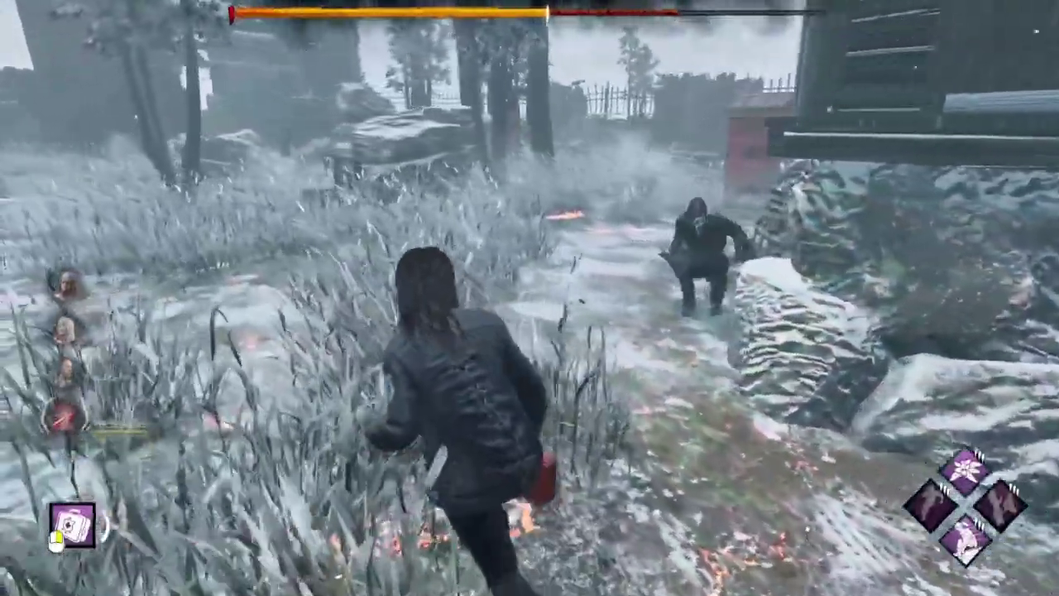
pyautogui.press('ctrl')
pyautogui.press('w')
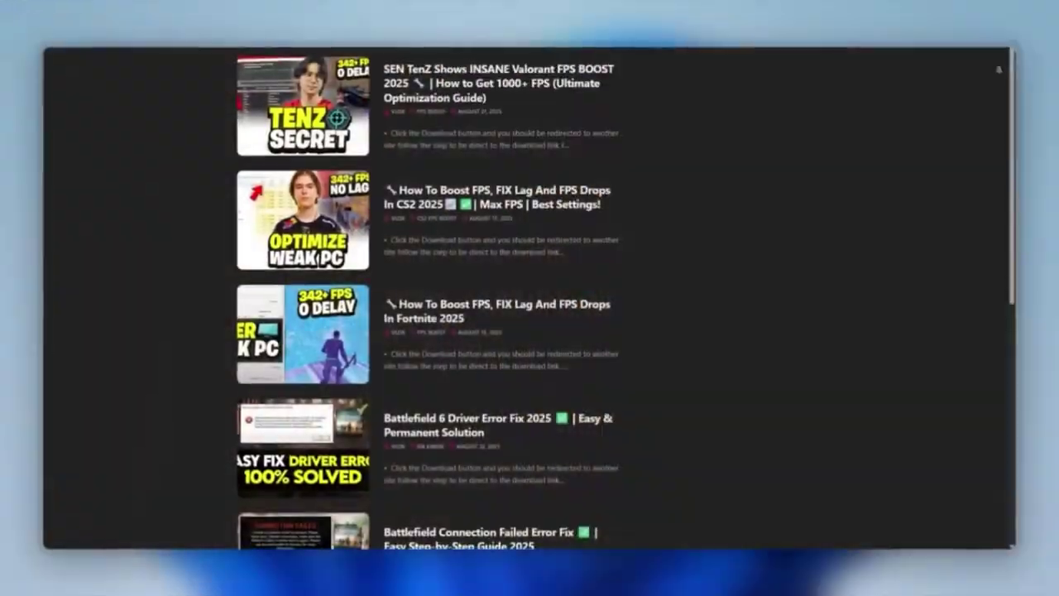
pyautogui.scroll(-1, 529, 298)
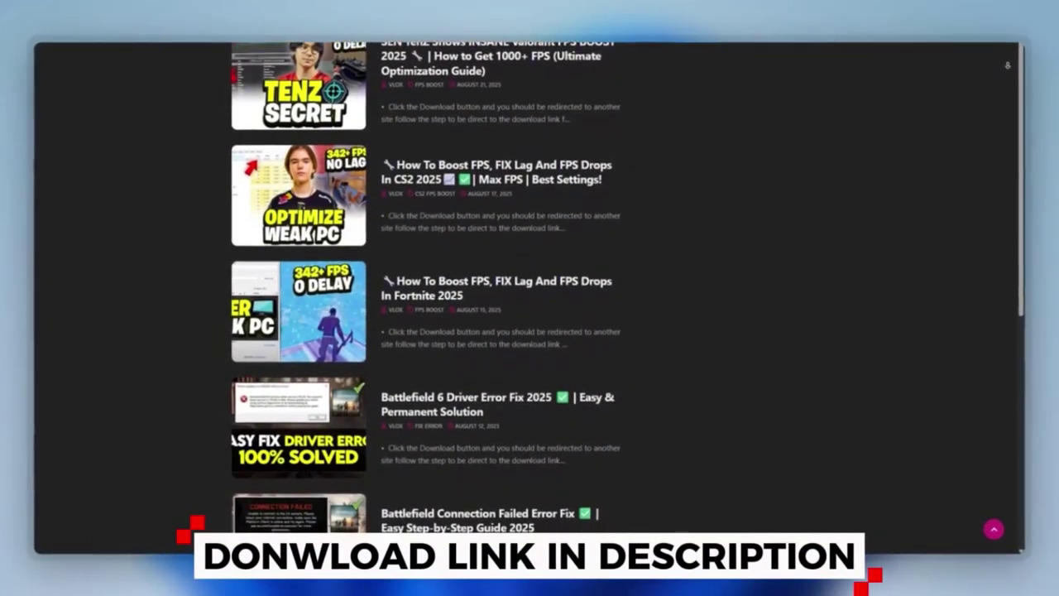
pyautogui.scroll(-1, 530, 298)
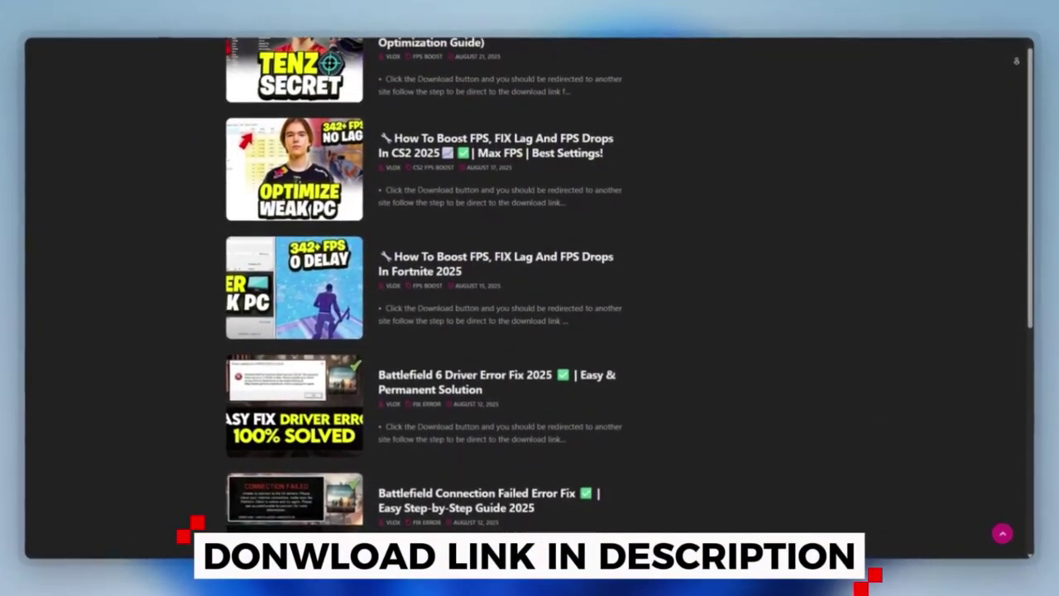
pyautogui.scroll(-1, 530, 298)
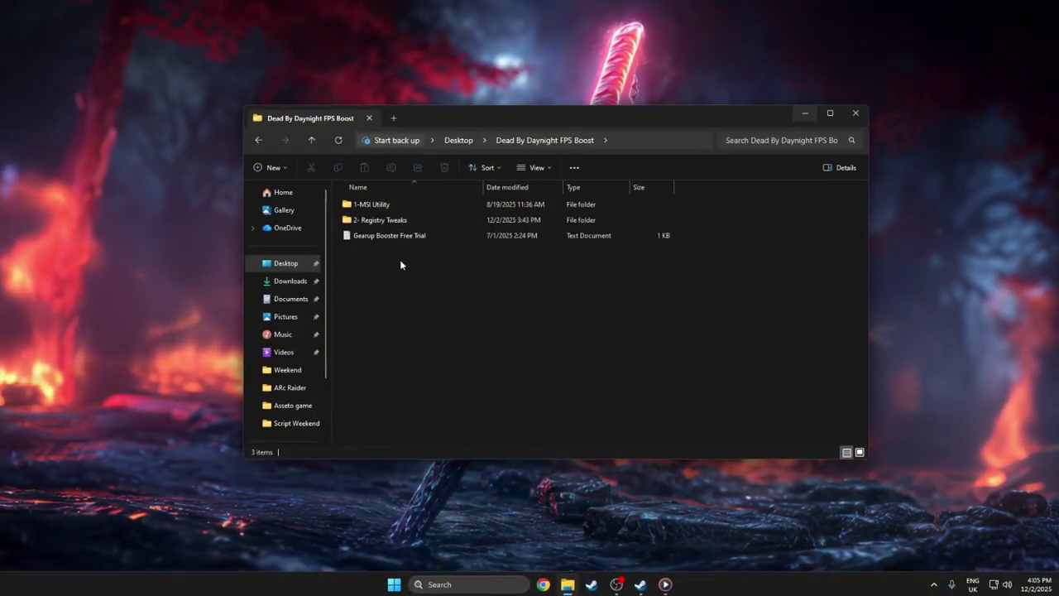
# Step: Run MSI Mode Utility 3.0 from the 1-MSI Utility folder as administrator, allow it to make changes, and minimise the folder window
pyautogui.doubleClick(368, 204)
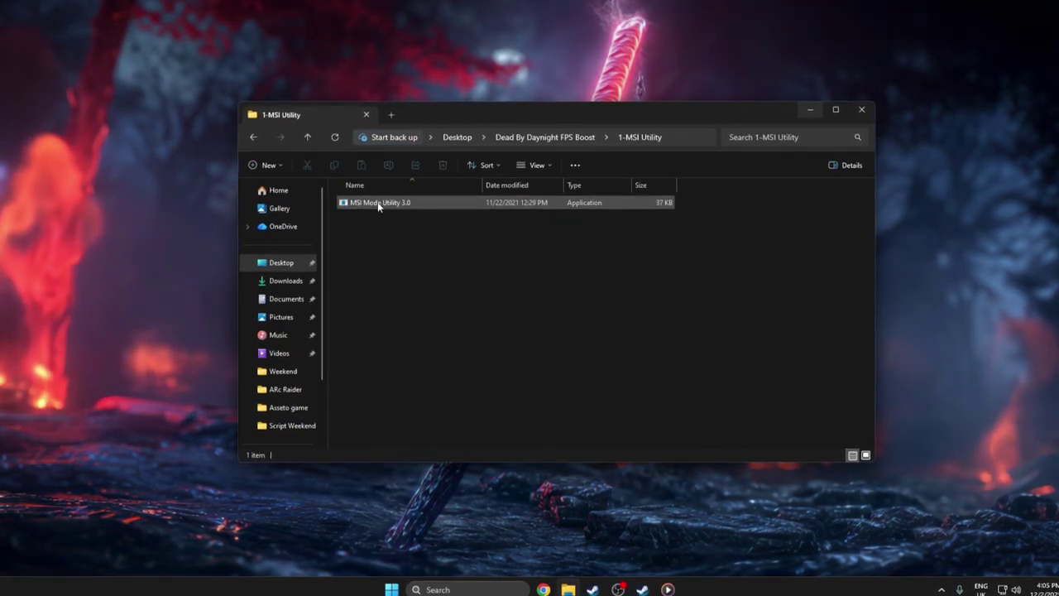
pyautogui.rightClick(376, 202)
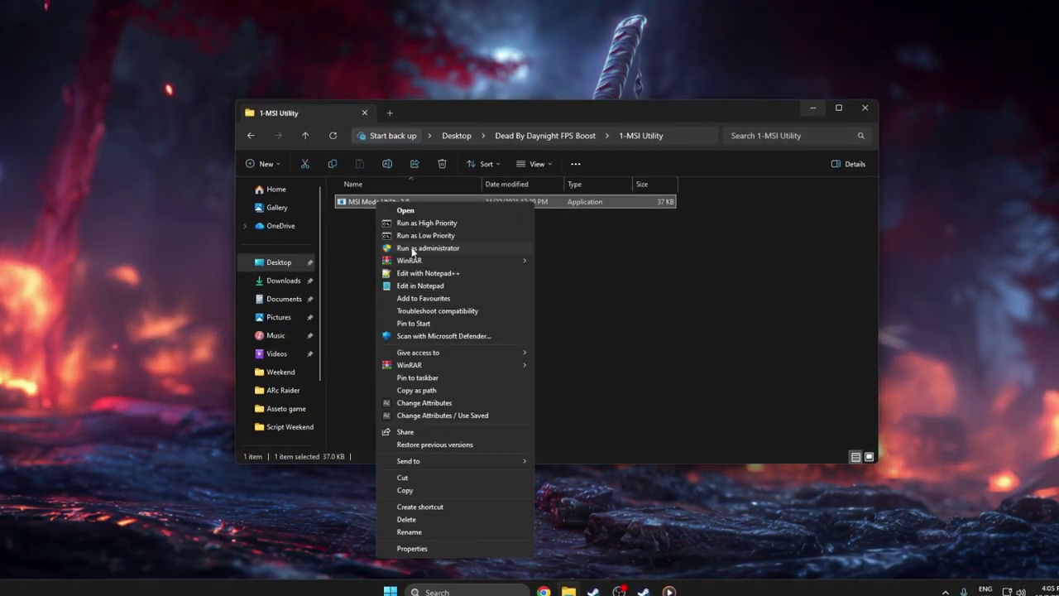
pyautogui.click(416, 249)
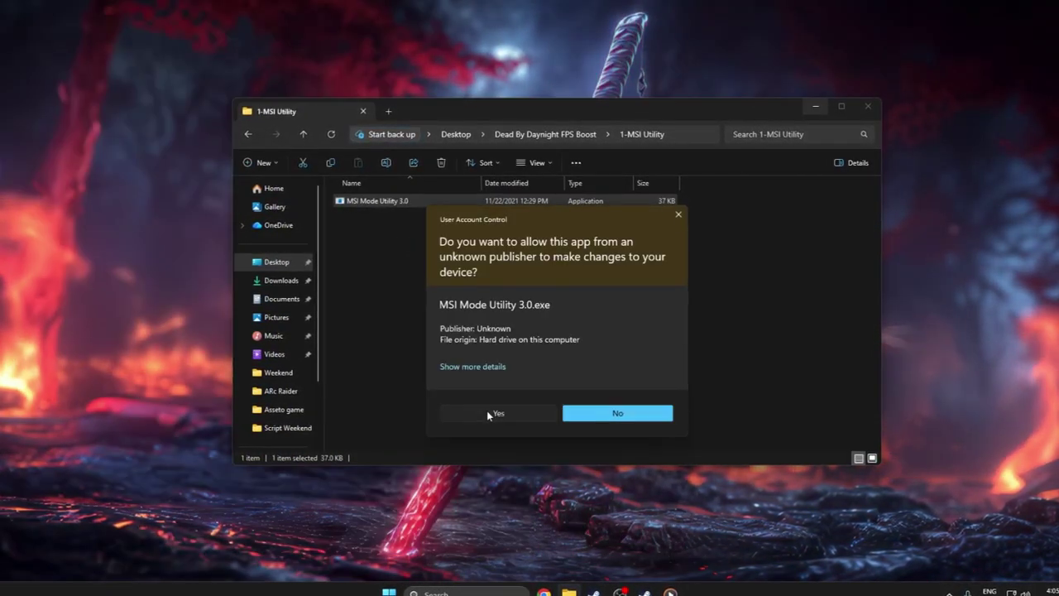
pyautogui.click(493, 412)
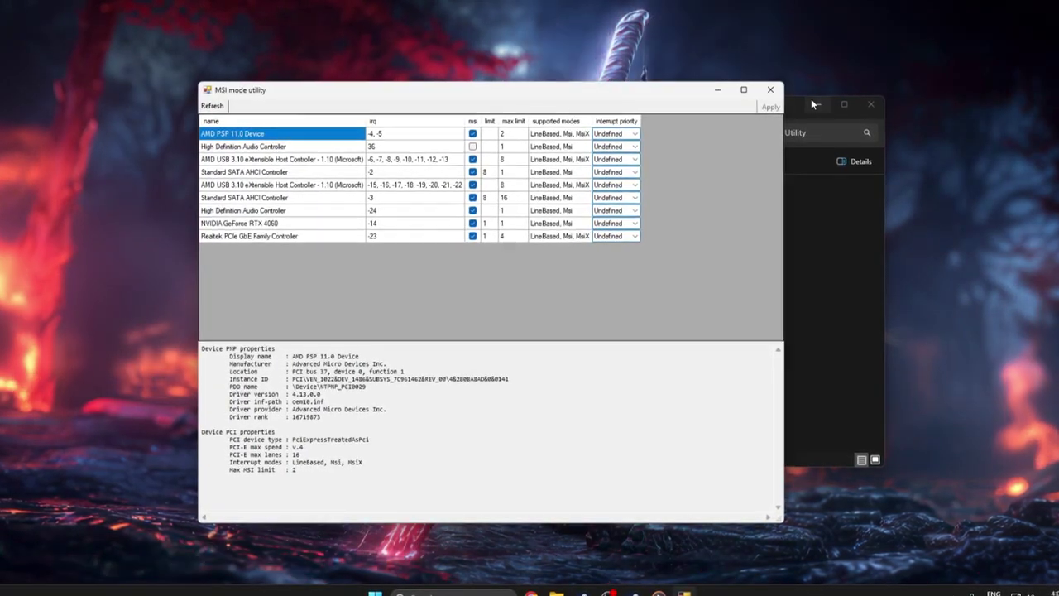
pyautogui.click(813, 102)
pyautogui.moveTo(479, 96); pyautogui.dragTo(534, 70)
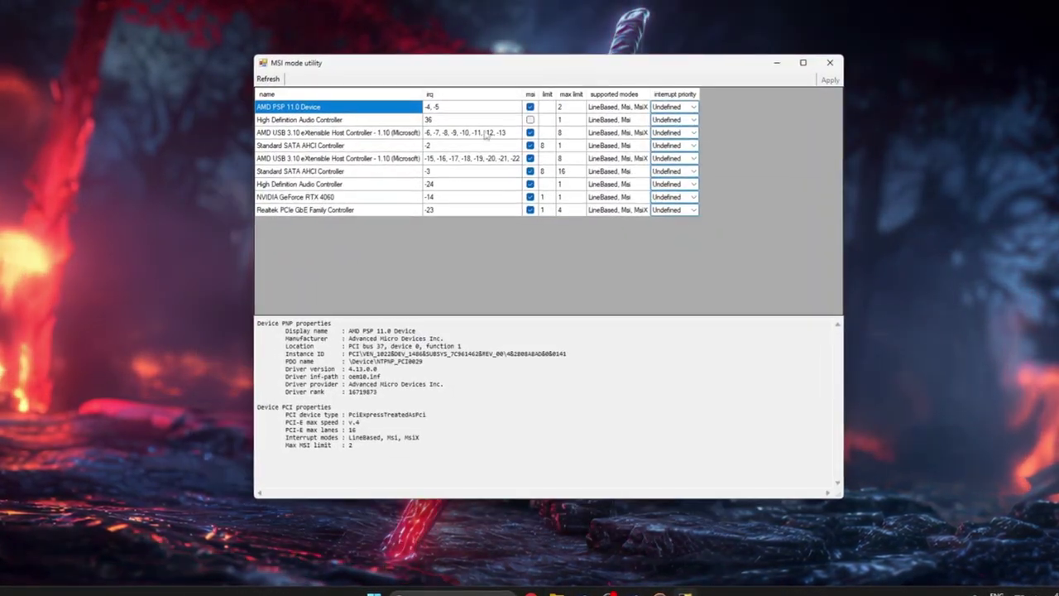
# Step: Select the NVIDIA GeForce RTX 4060 in the MSI mode utility and examine its device properties and MSI setting
pyautogui.click(331, 199)
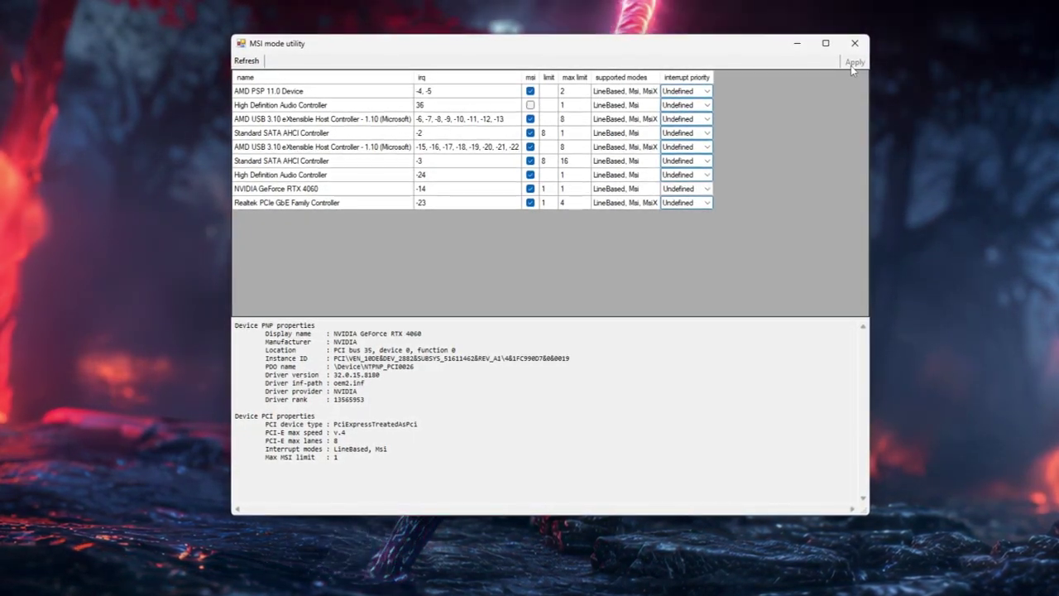
pyautogui.press('super')
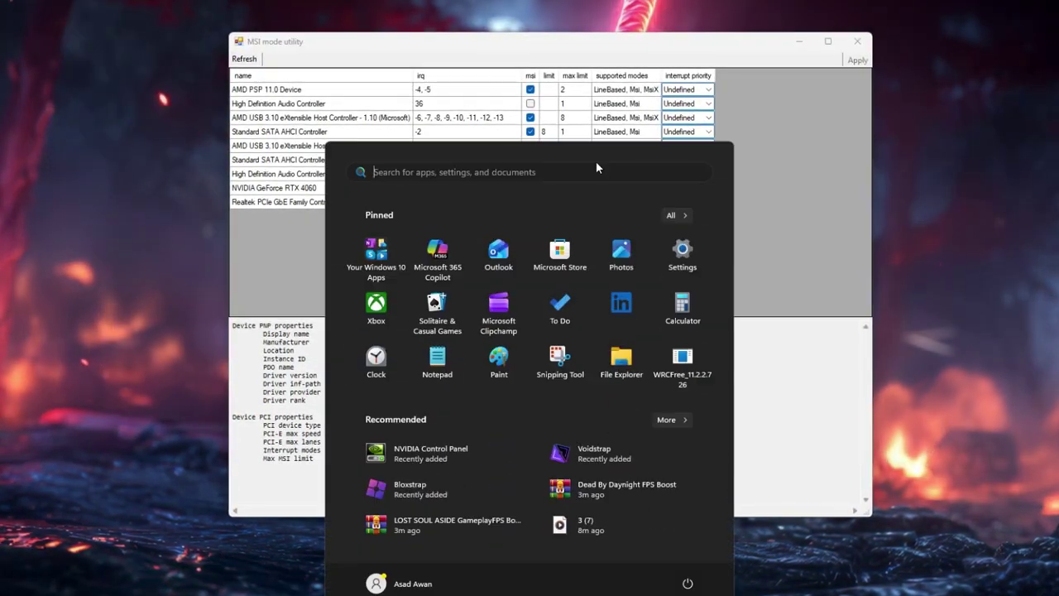
pyautogui.press('super')
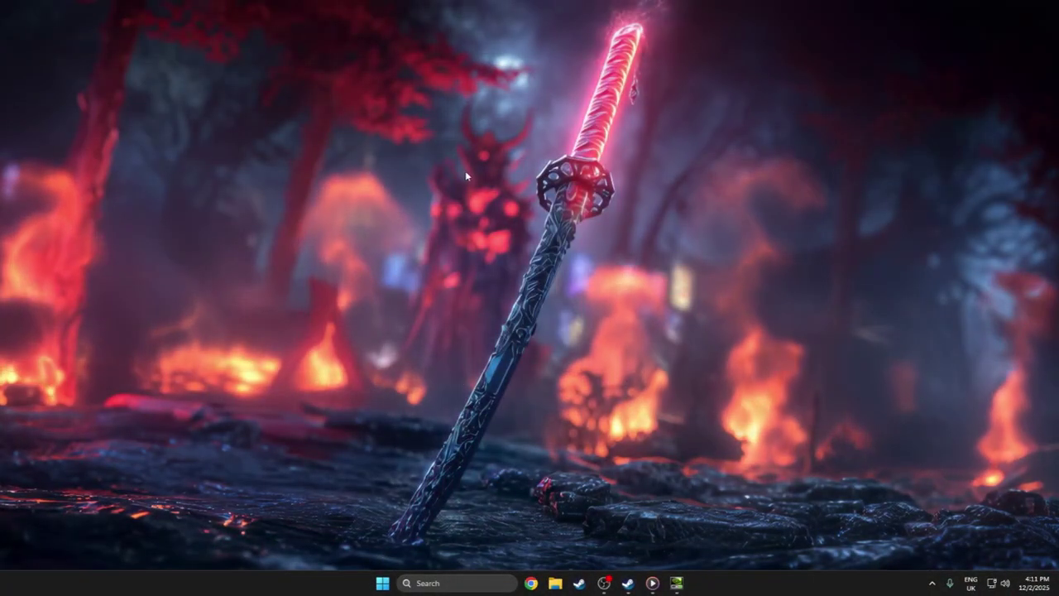
# Step: Open NVIDIA Control Panel from the desktop and go to the Manage 3D settings page
pyautogui.rightClick(466, 172)
pyautogui.click(521, 342)
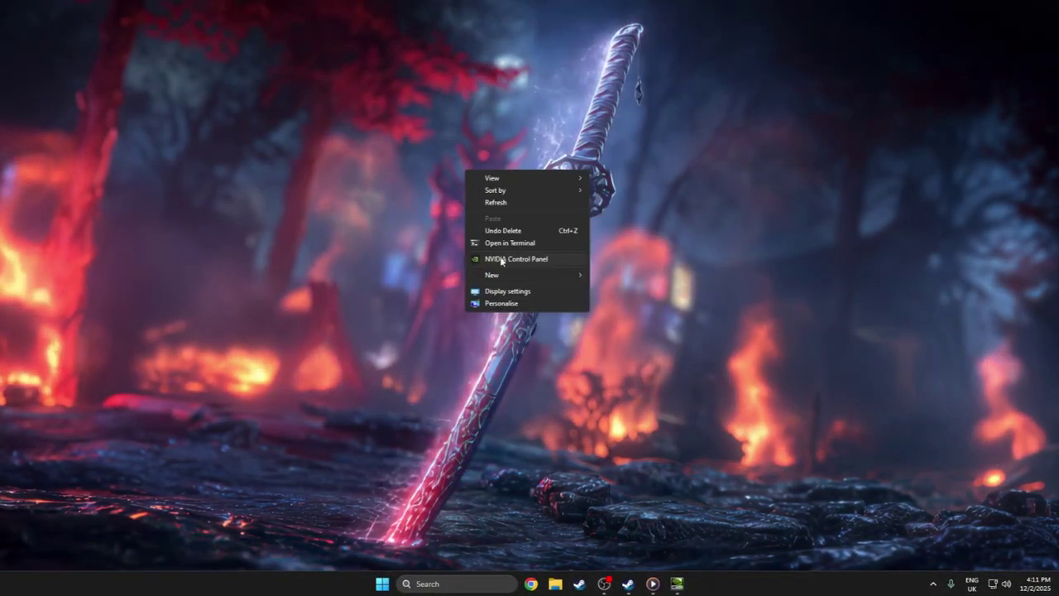
pyautogui.click(508, 258)
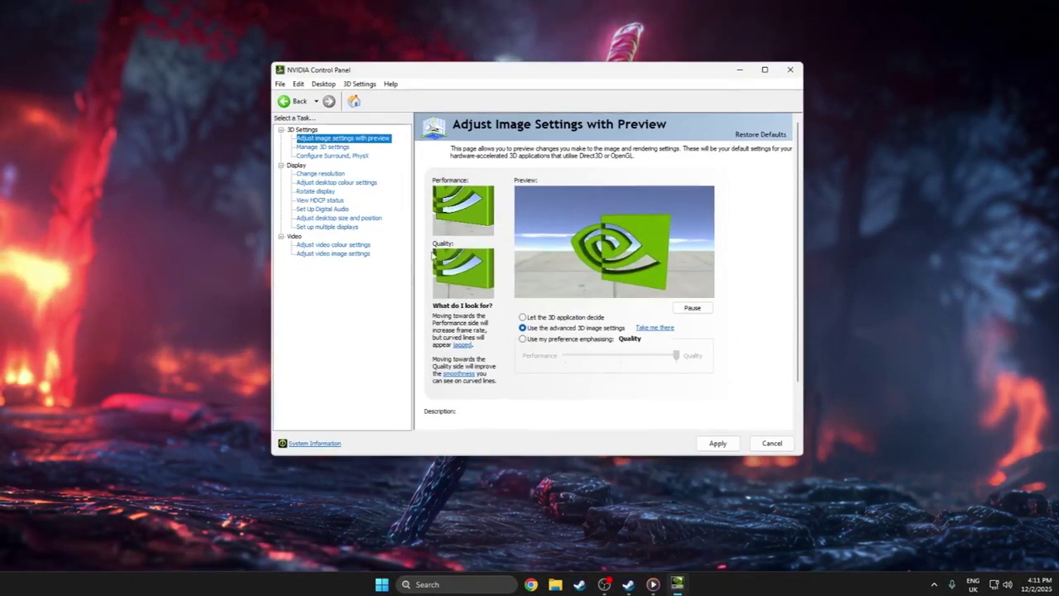
pyautogui.click(319, 148)
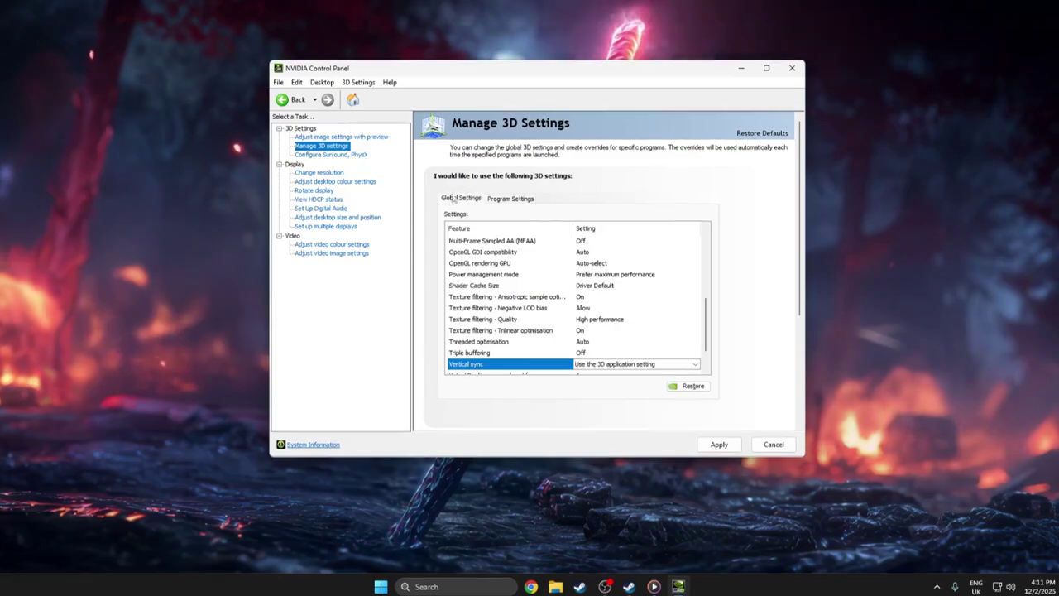
# Step: Review the global 3D settings for power management, texture filtering quality, trilinear optimisation and Low Latency Mode
pyautogui.scroll(-1, 484, 290)
pyautogui.scroll(2, 490, 335)
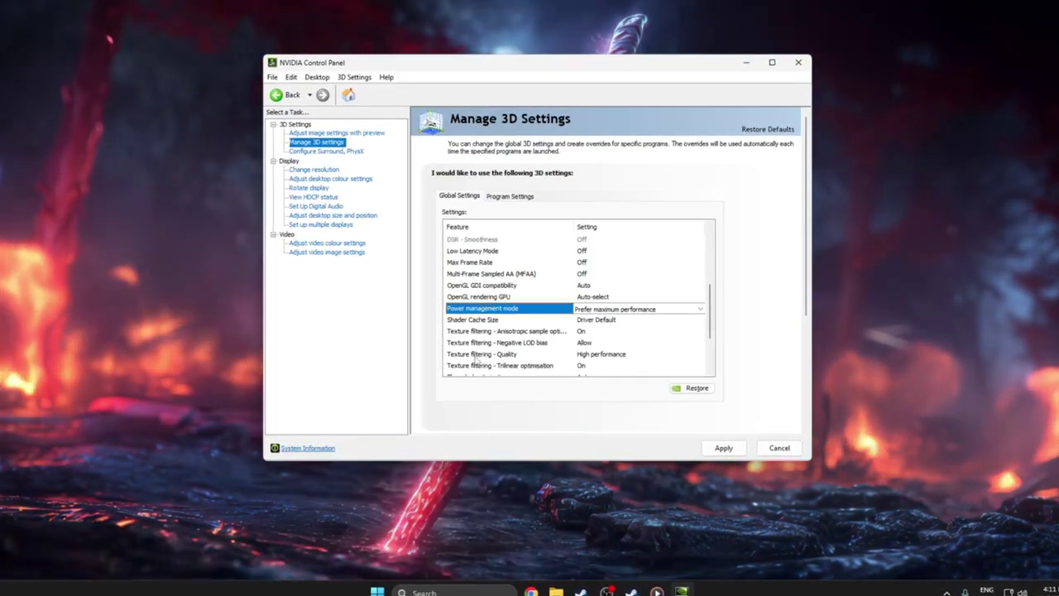
pyautogui.click(592, 355)
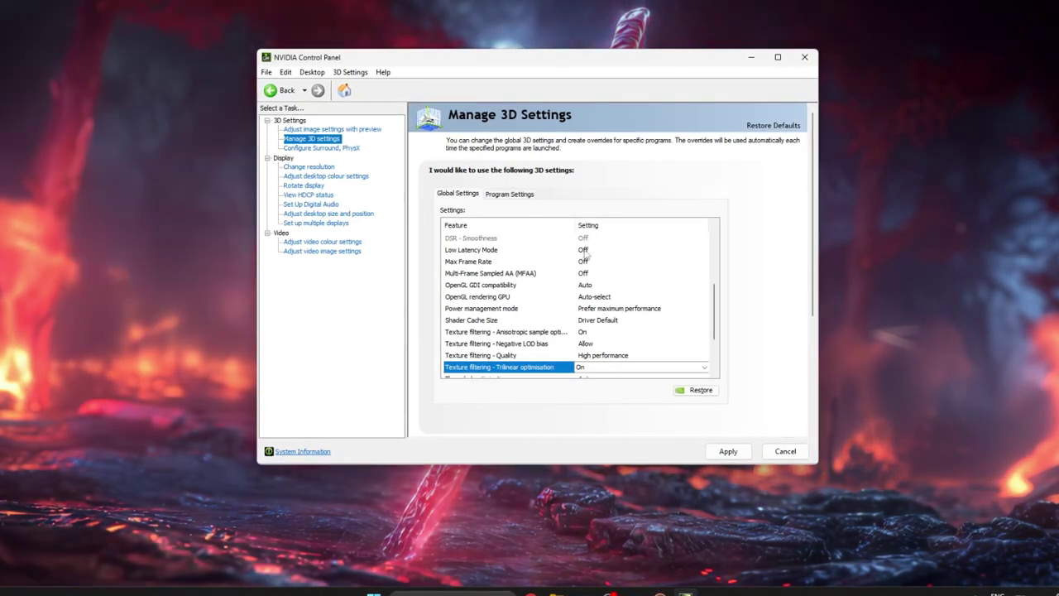
pyautogui.click(586, 250)
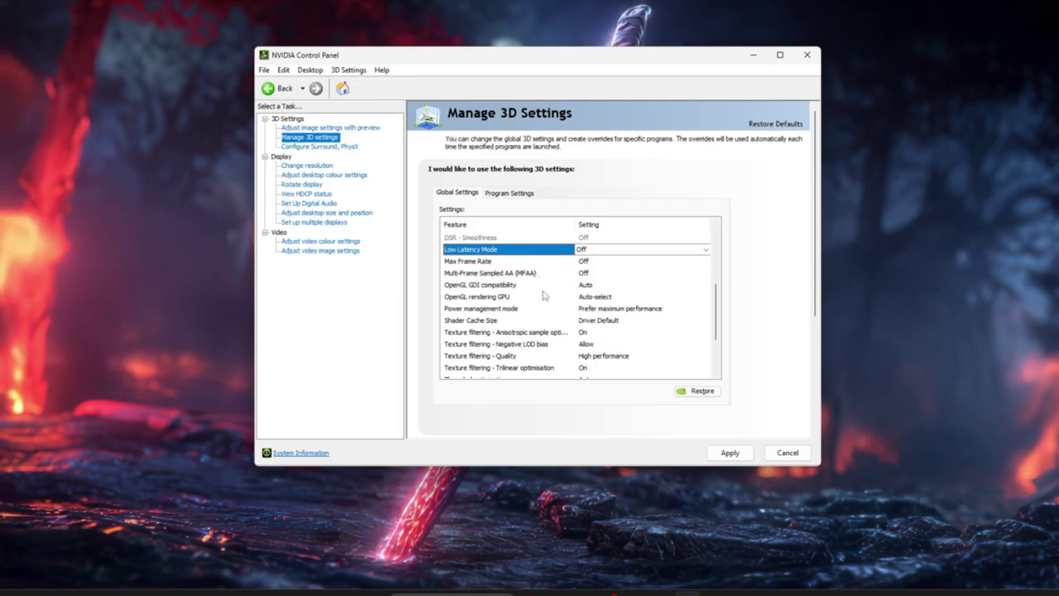
pyautogui.scroll(-1, 543, 320)
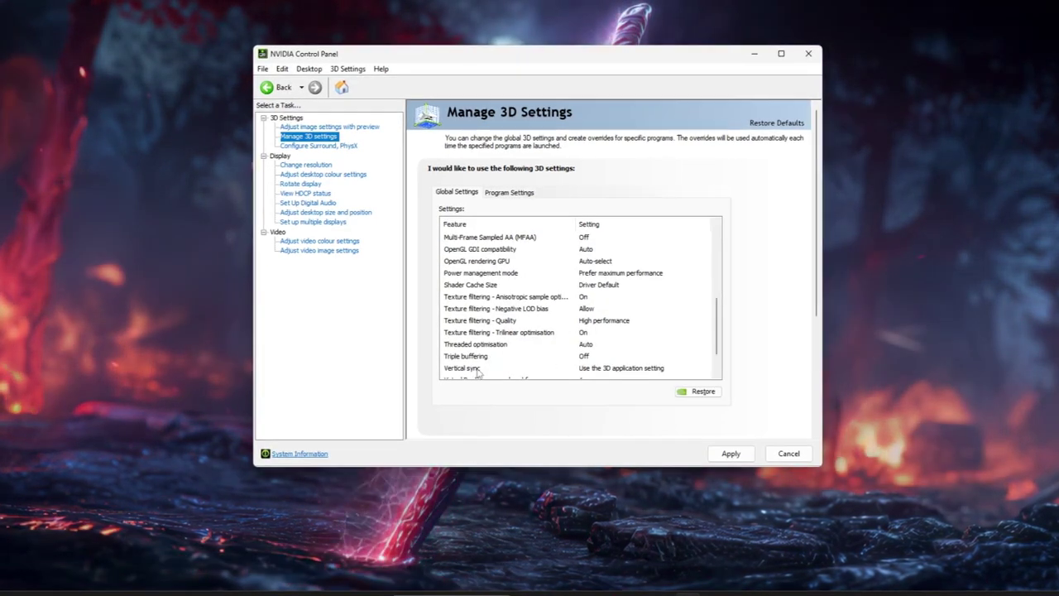
# Step: Open the choices for the global Vertical sync setting and apply the global 3D settings
pyautogui.click(588, 369)
pyautogui.click(588, 369)
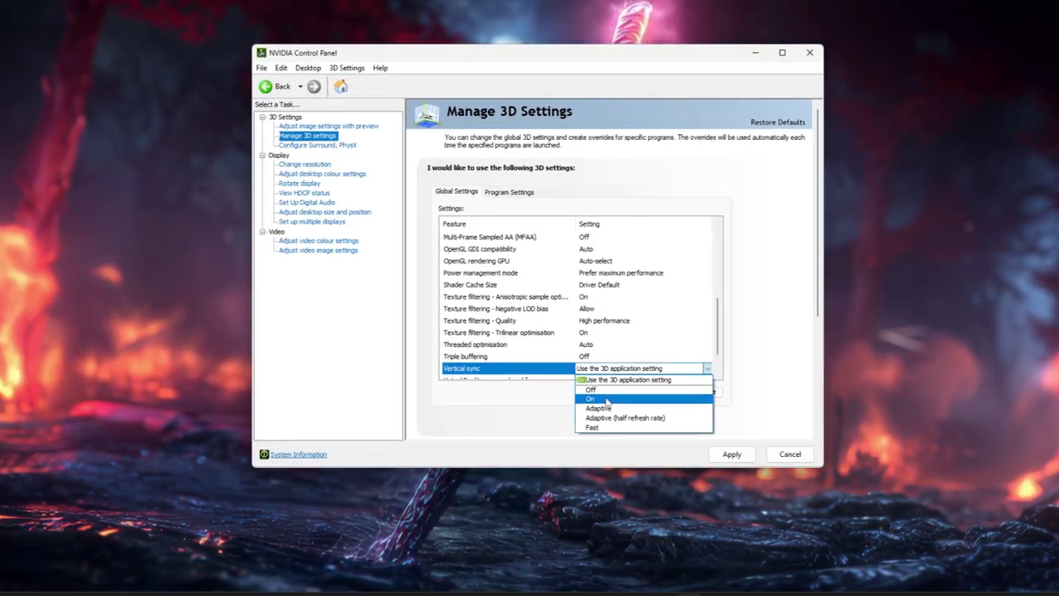
pyautogui.click(729, 456)
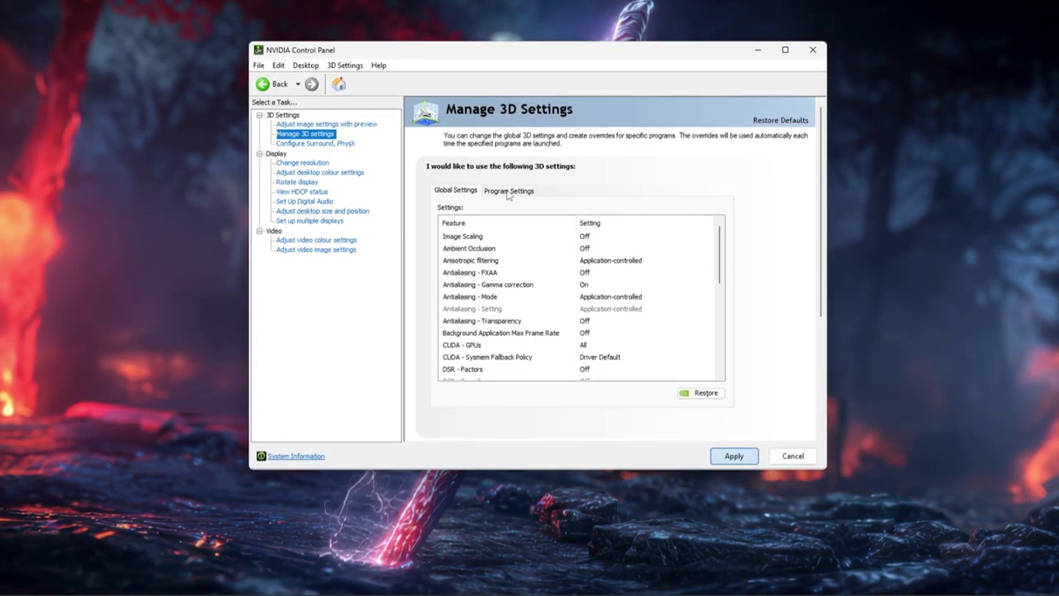
# Step: Switch to the per-program 3D settings, check how to browse for the Dead by Daylight executable to add, and cancel adding a program
pyautogui.click(509, 191)
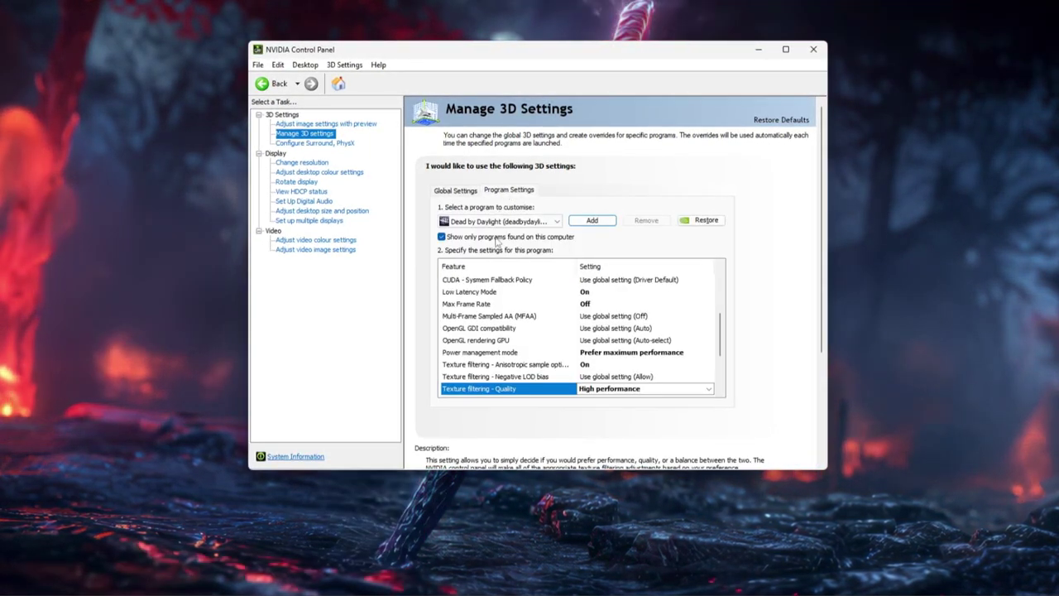
pyautogui.click(593, 220)
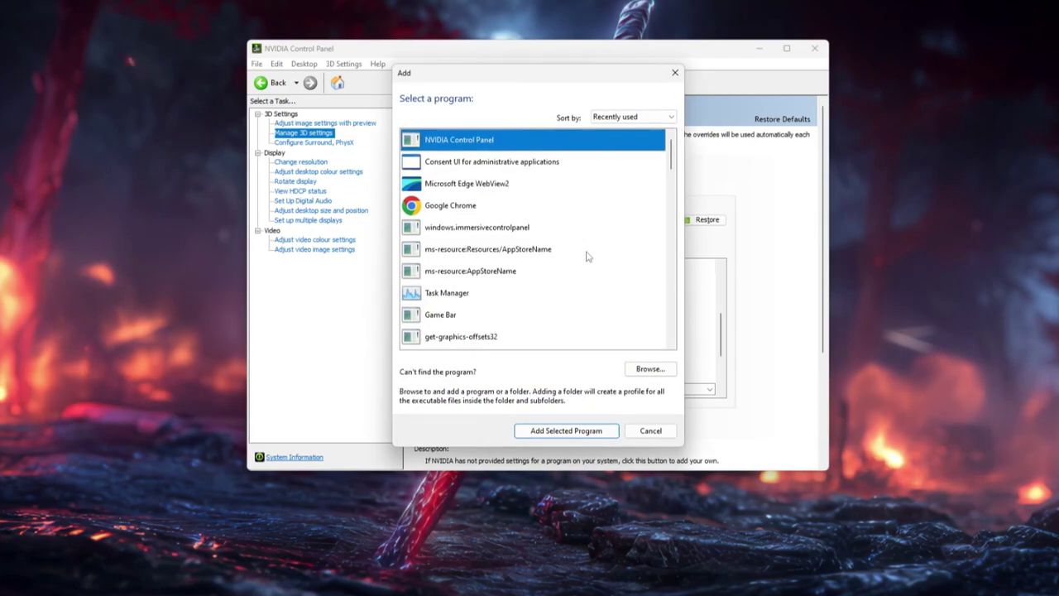
pyautogui.click(649, 368)
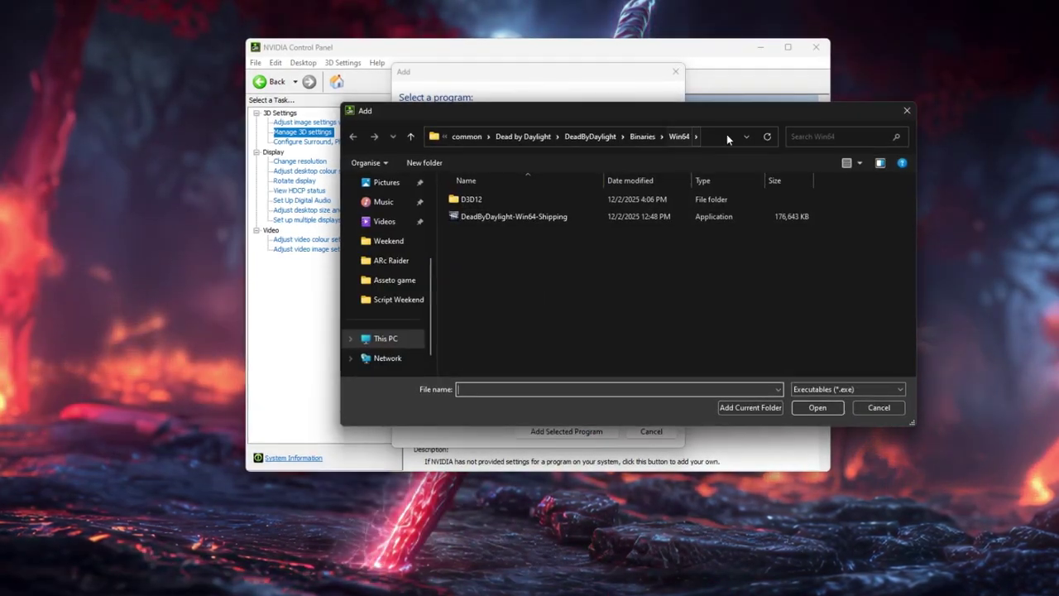
pyautogui.click(880, 408)
pyautogui.scroll(-5, 622, 291)
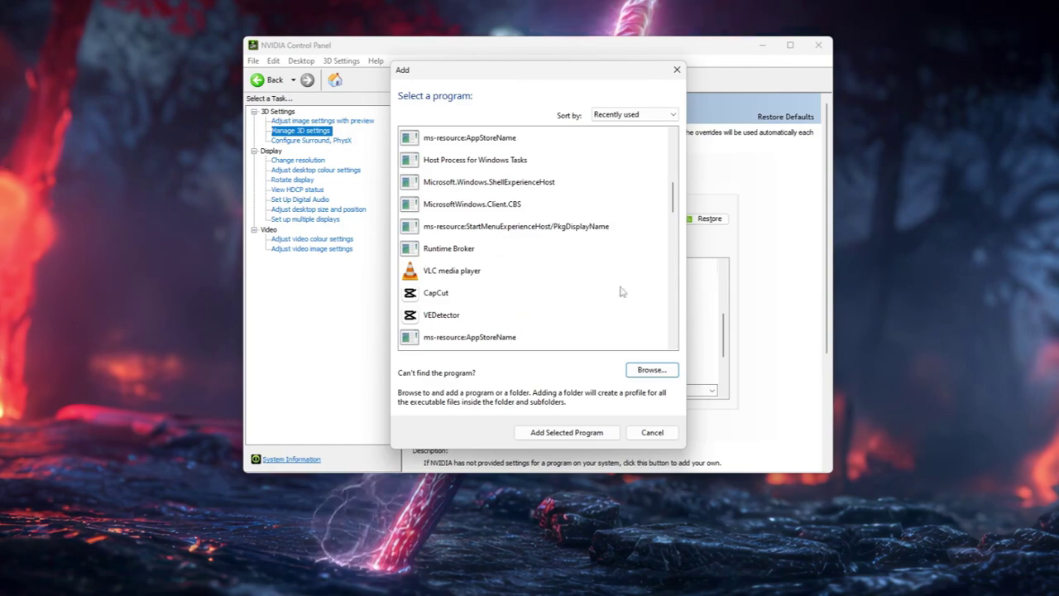
pyautogui.scroll(10, 622, 292)
pyautogui.click(651, 431)
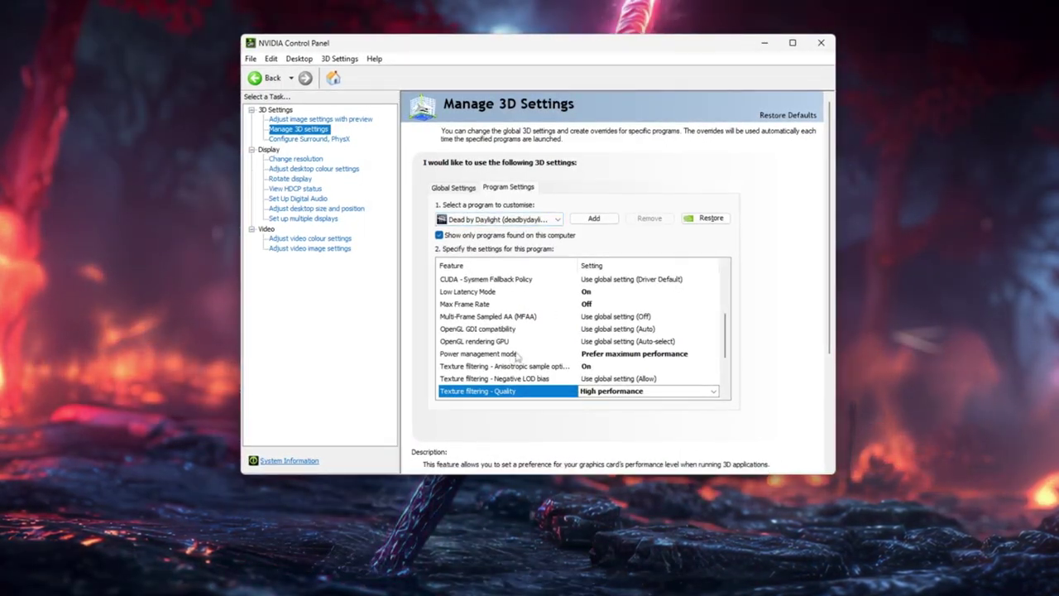
# Step: Examine Dead by Daylight's program settings for power management, Low Latency Mode, Max Frame Rate, texture filtering, triple buffering and Vertical sync
pyautogui.click(513, 354)
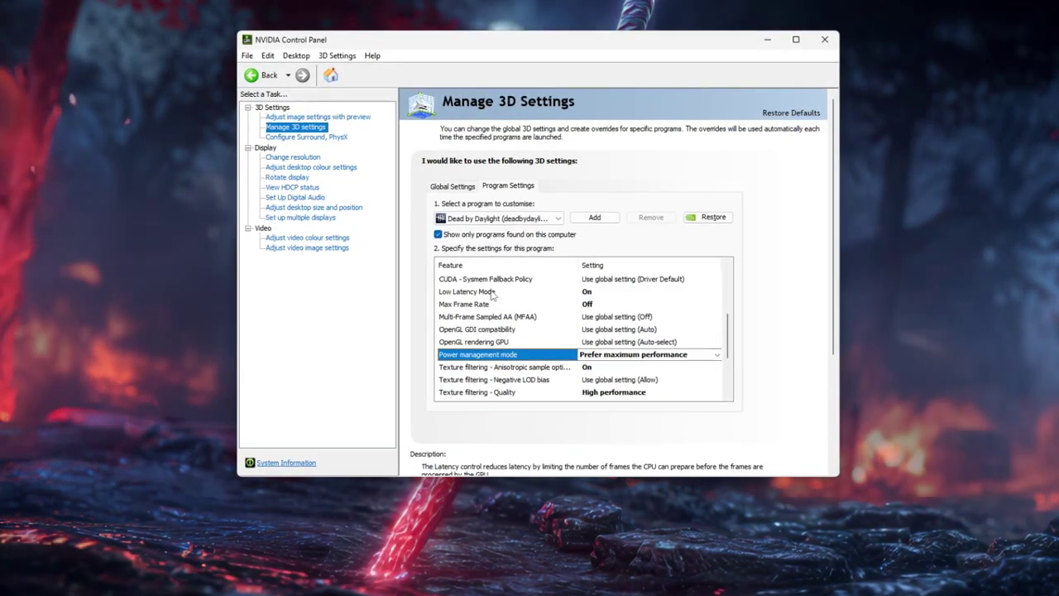
pyautogui.click(447, 291)
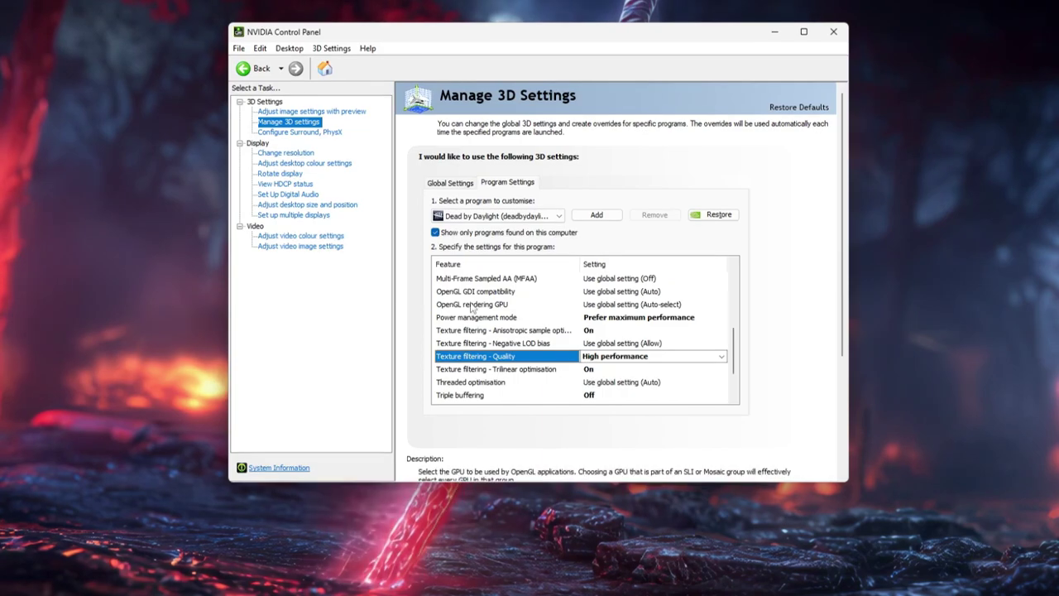
pyautogui.scroll(-1, 596, 311)
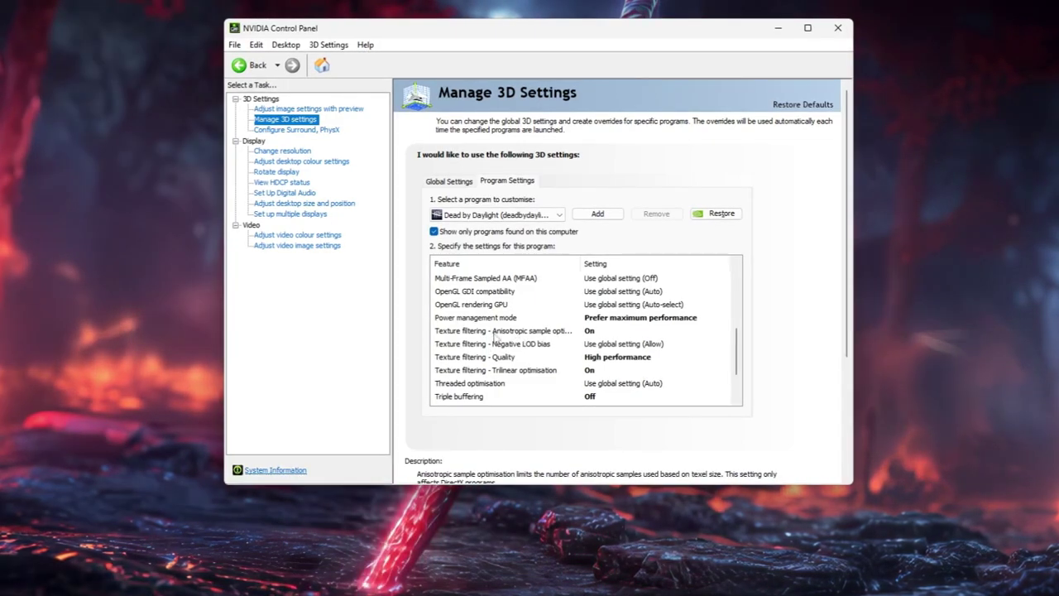
pyautogui.scroll(1, 513, 317)
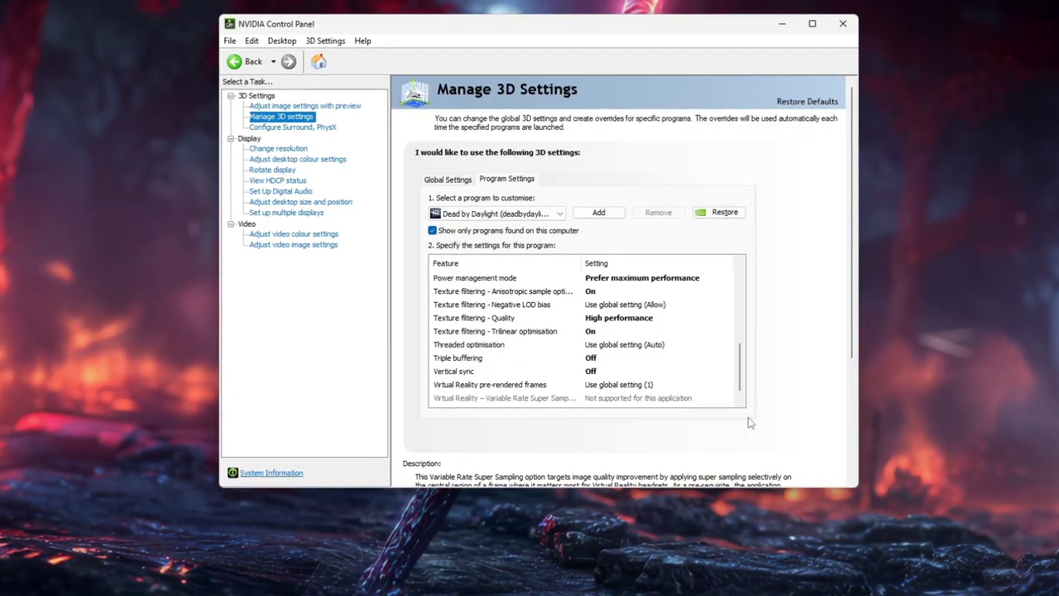
pyautogui.scroll(1, 675, 383)
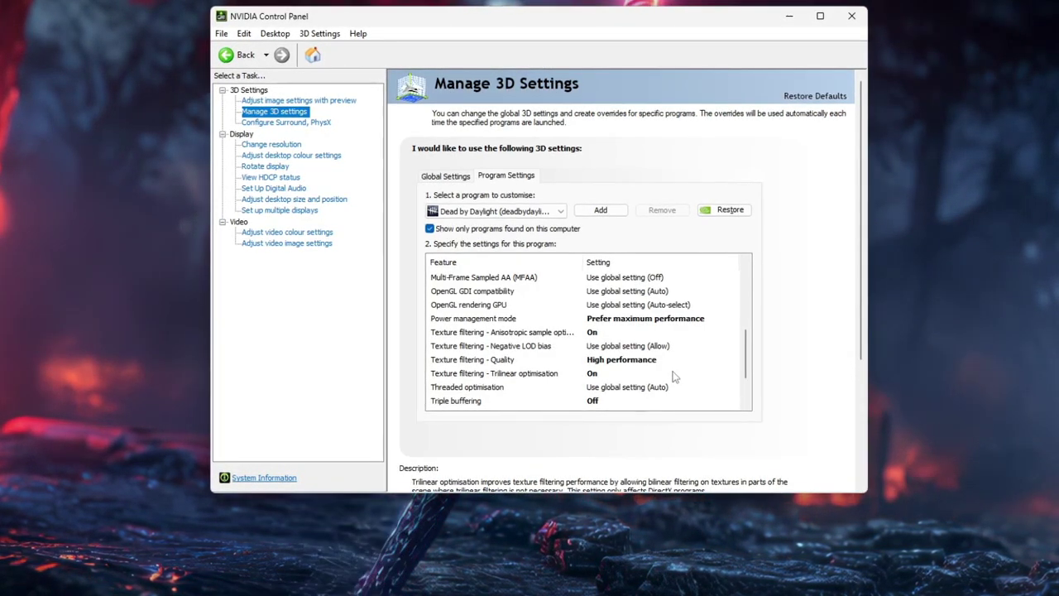
pyautogui.scroll(-2, 674, 377)
pyautogui.scroll(4, 674, 377)
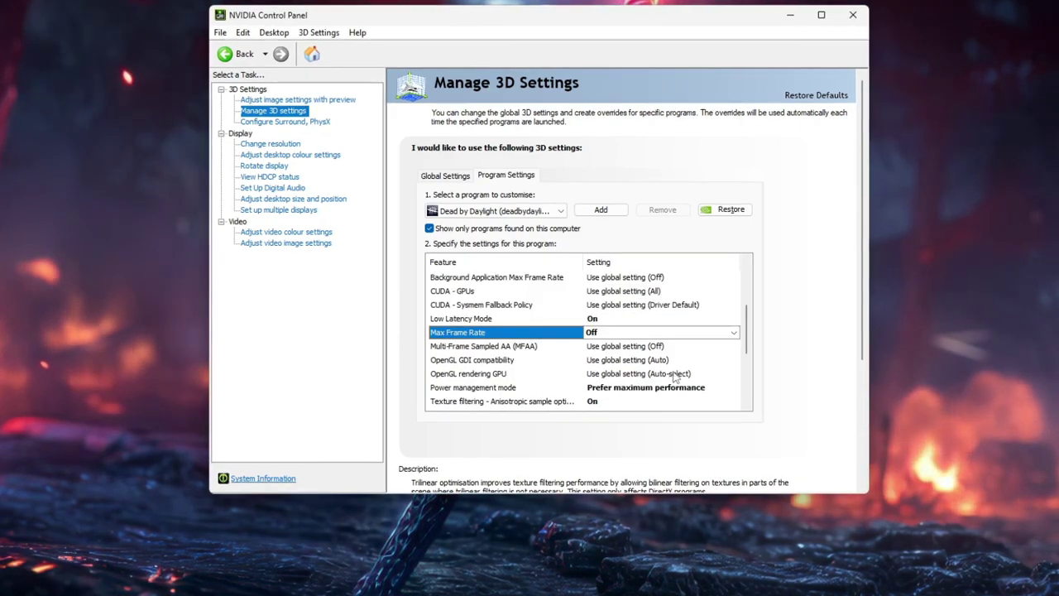
pyautogui.click(674, 373)
pyautogui.click(674, 374)
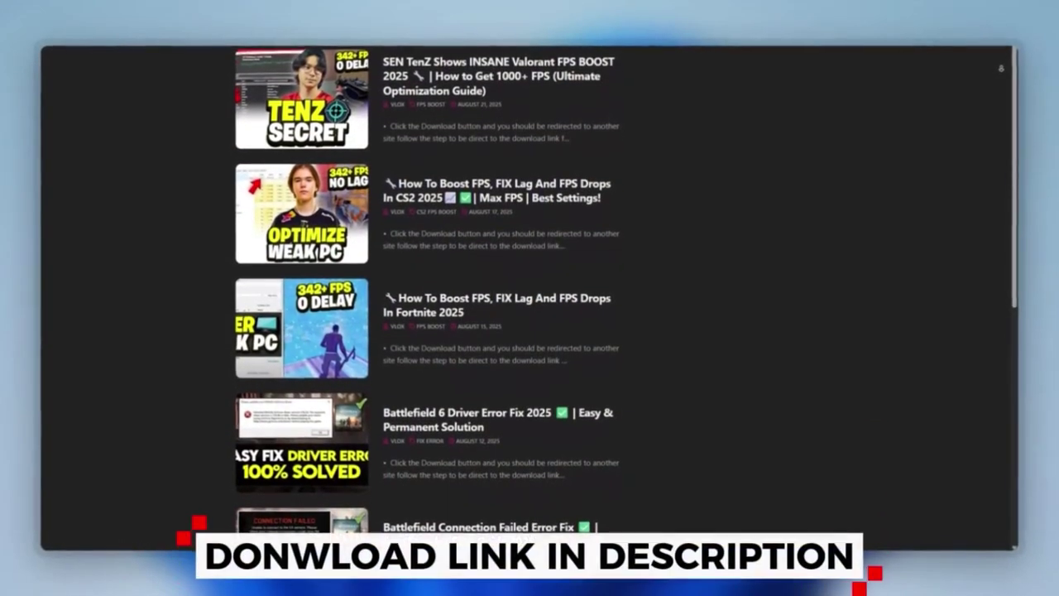
pyautogui.scroll(-2, 529, 297)
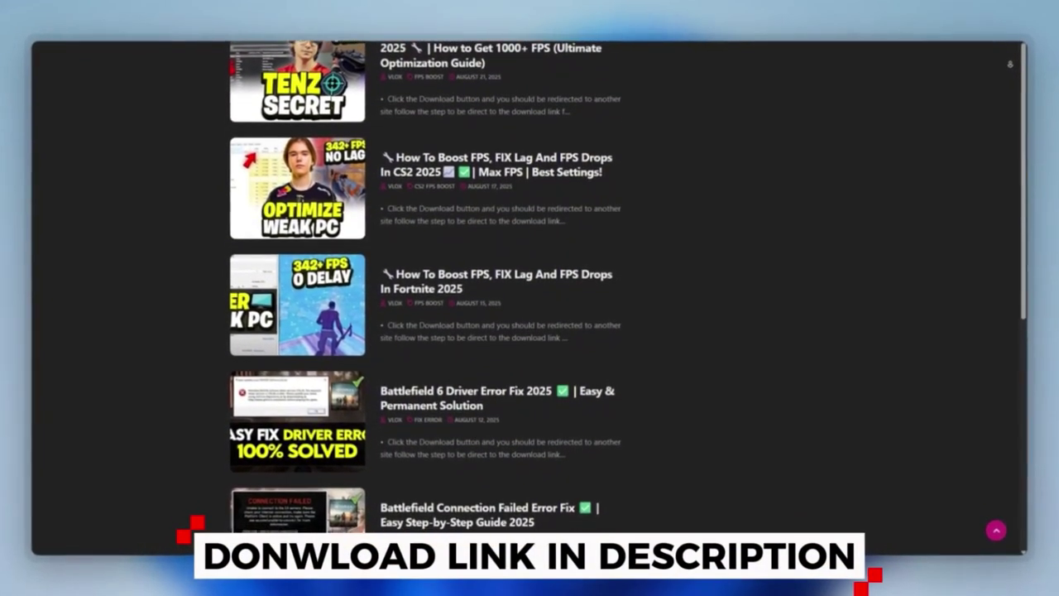
pyautogui.scroll(-1, 1010, 64)
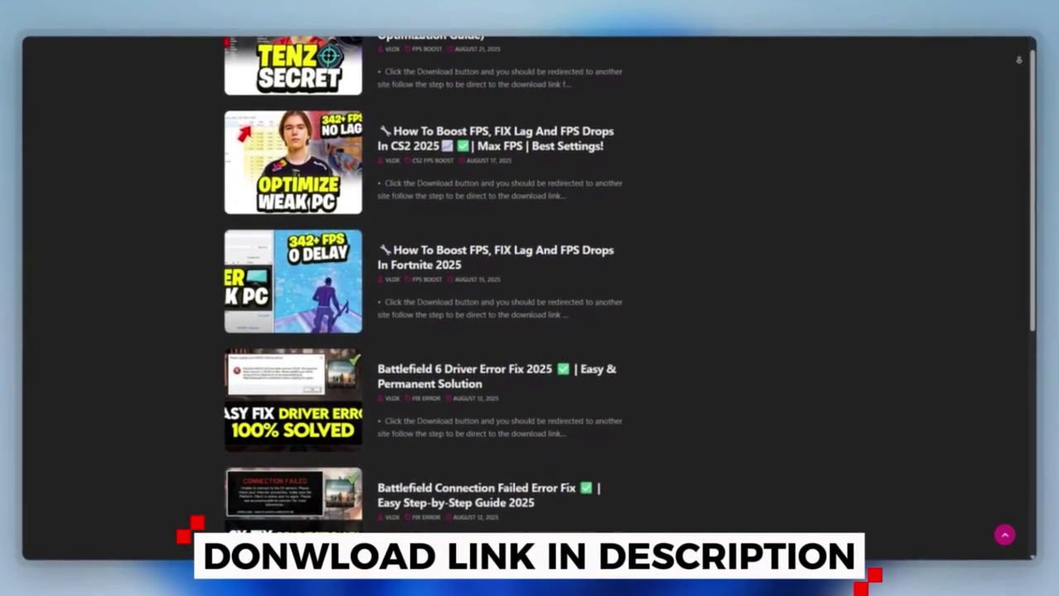
pyautogui.scroll(-2, 529, 298)
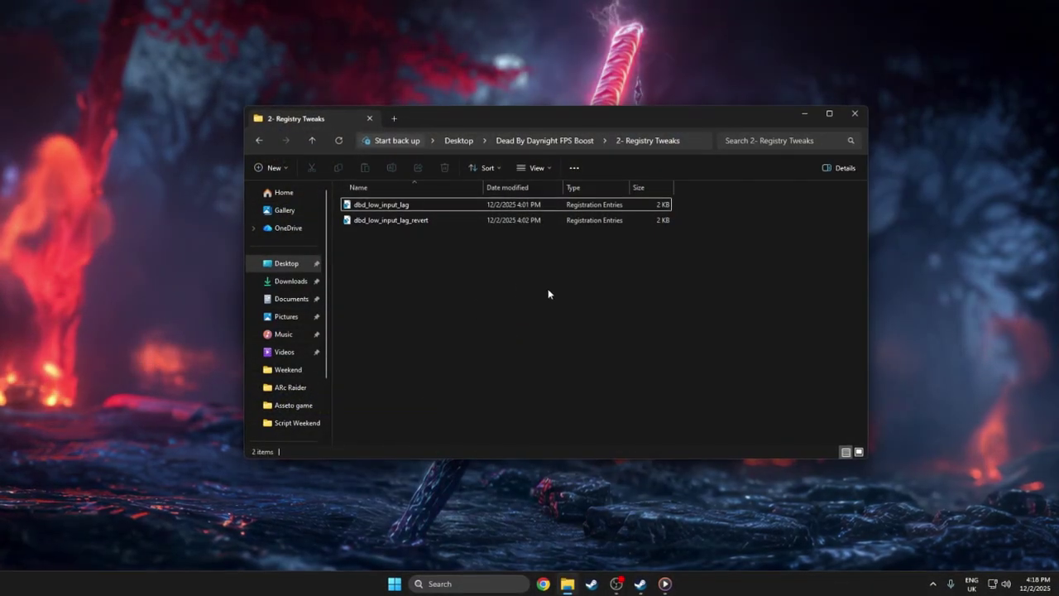
# Step: Review the dbd_low_input_lag and dbd_low_input_lag_revert registry files in the 2- Registry Tweaks folder
pyautogui.moveTo(502, 276); pyautogui.dragTo(352, 203)
pyautogui.click(430, 239)
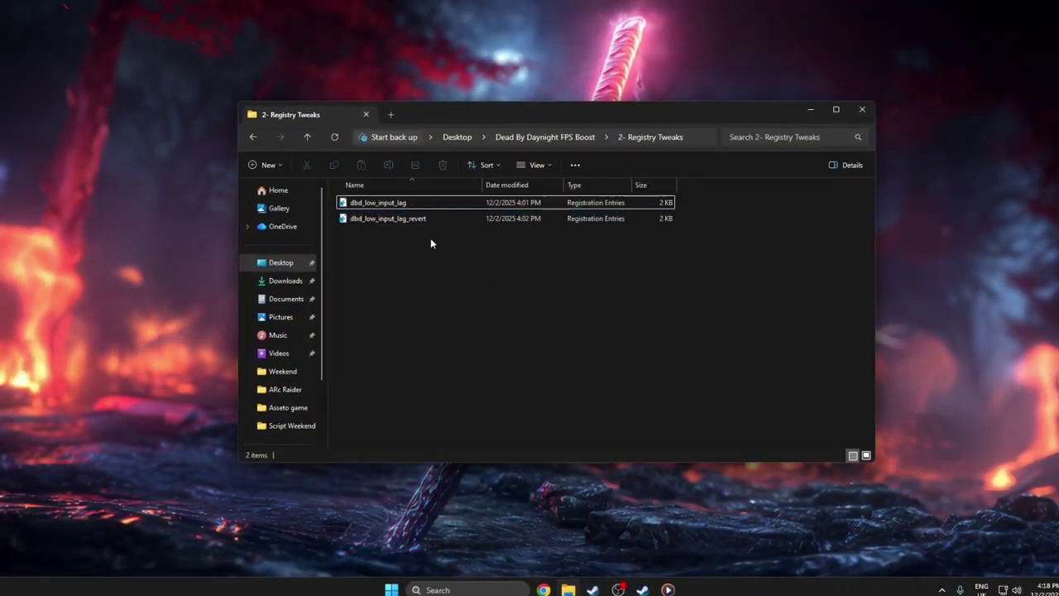
pyautogui.click(398, 220)
# Step: Search Windows for "create a restore point" and dismiss the search
pyautogui.press('super')
pyautogui.write('create a restore point')
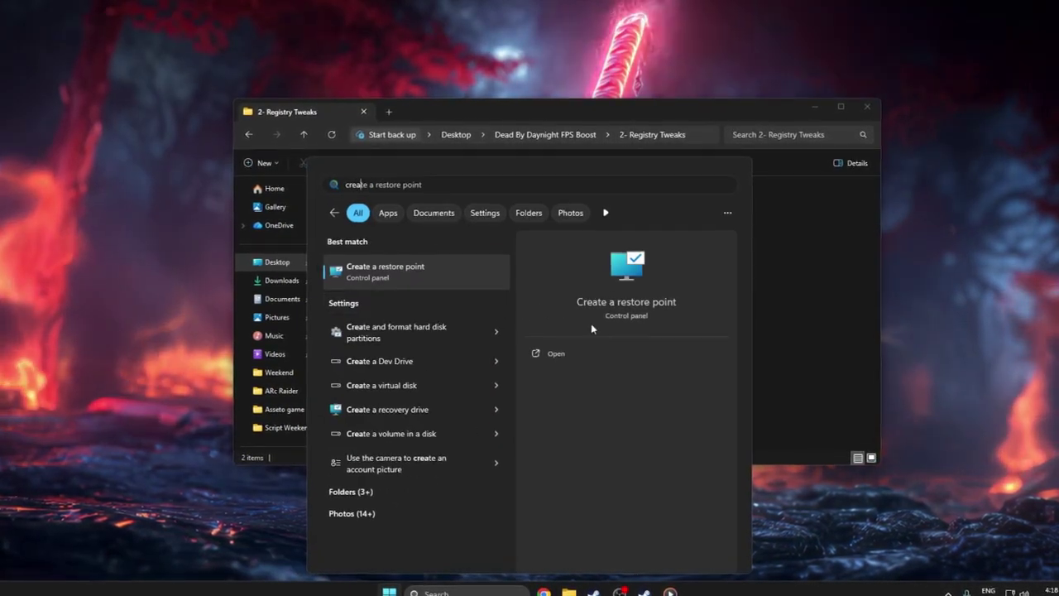
pyautogui.press('Escape')
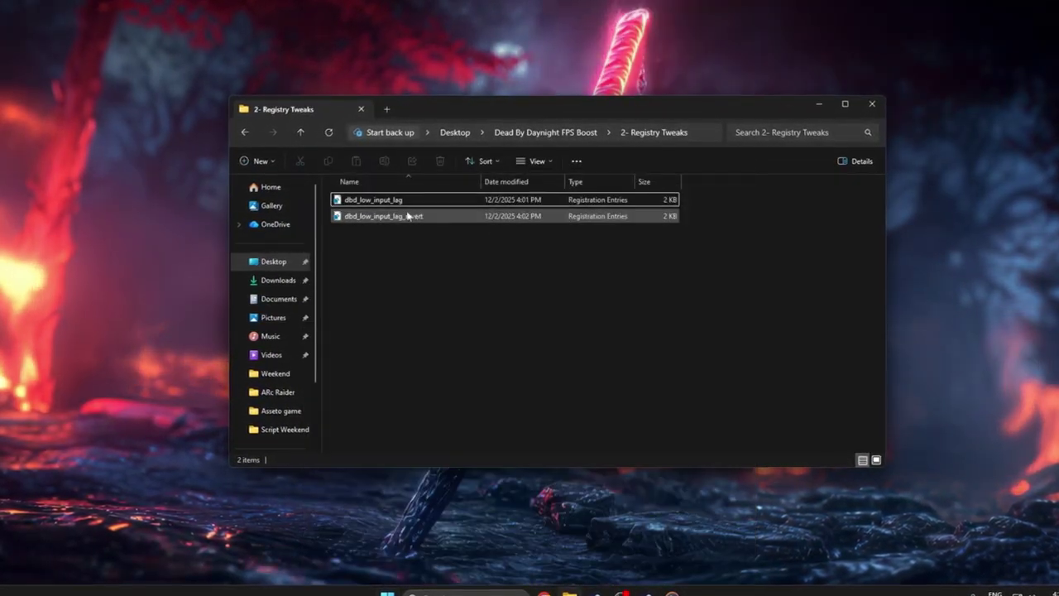
# Step: Merge the dbd_low_input_lag registry file into the Windows registry, allowing Registry Editor to make changes
pyautogui.click(347, 201)
pyautogui.rightClick(353, 204)
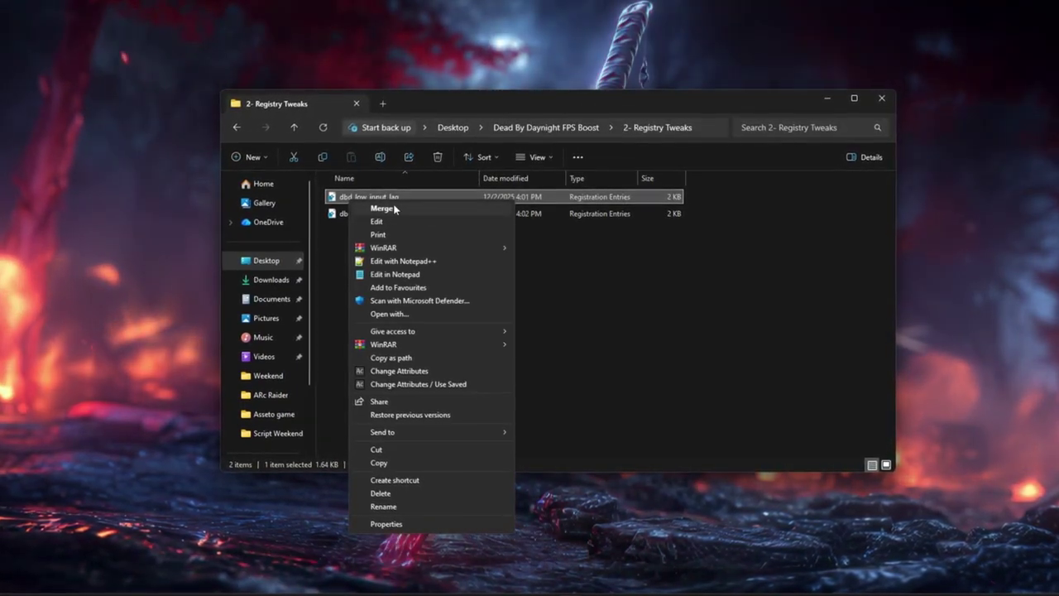
pyautogui.click(391, 207)
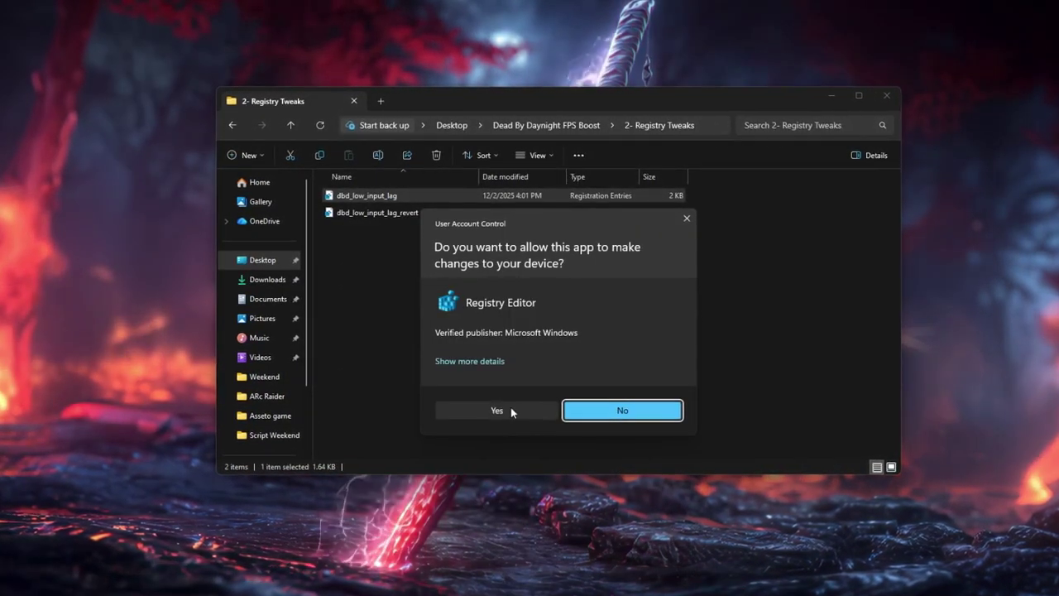
pyautogui.click(501, 408)
pyautogui.click(621, 308)
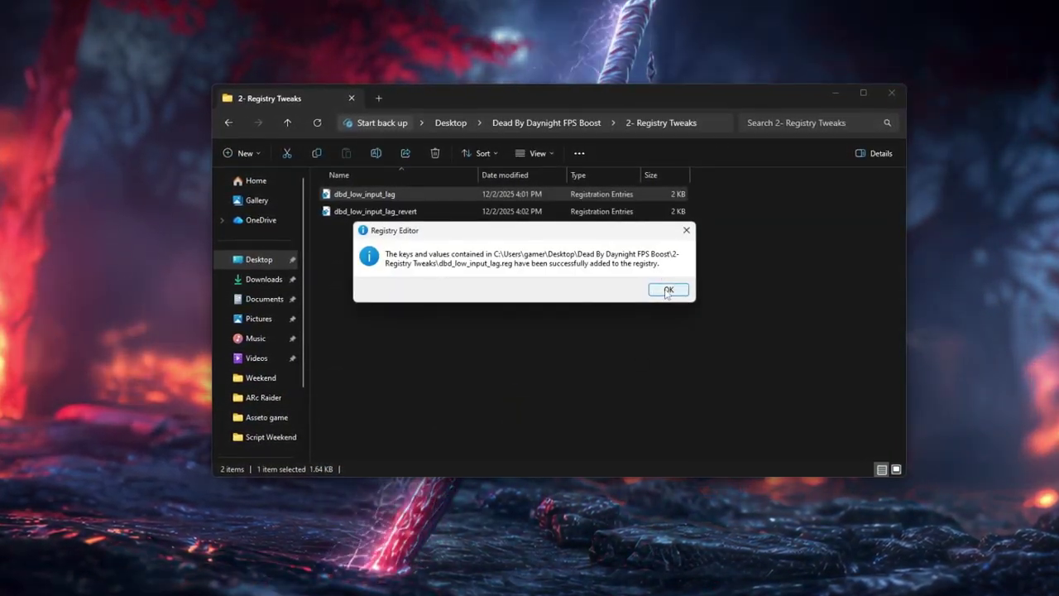
pyautogui.click(668, 290)
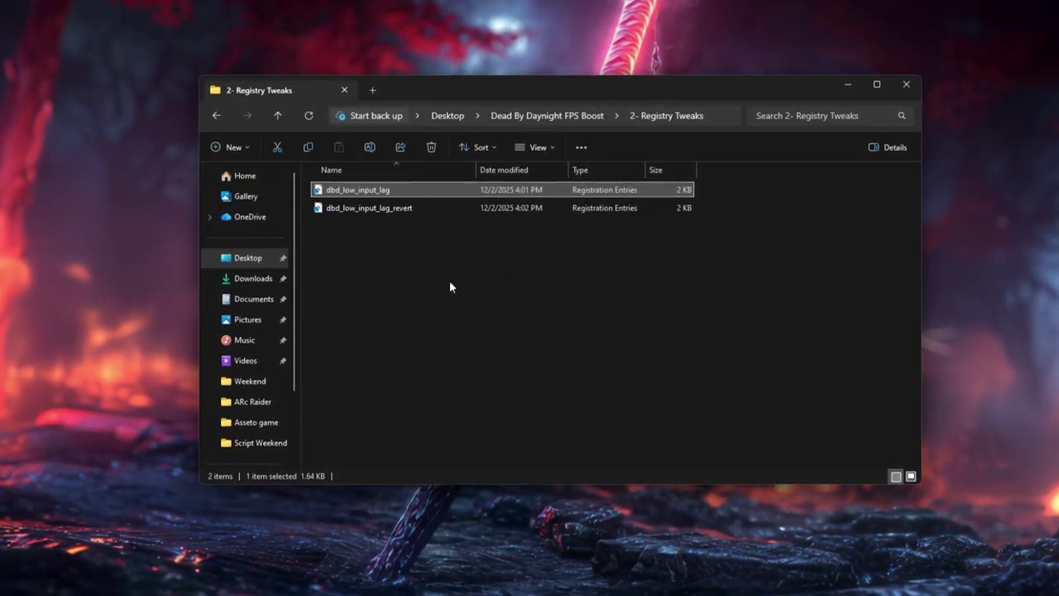
# Step: Check the Merge option for the dbd_low_input_lag_revert registry file without merging it
pyautogui.click(358, 208)
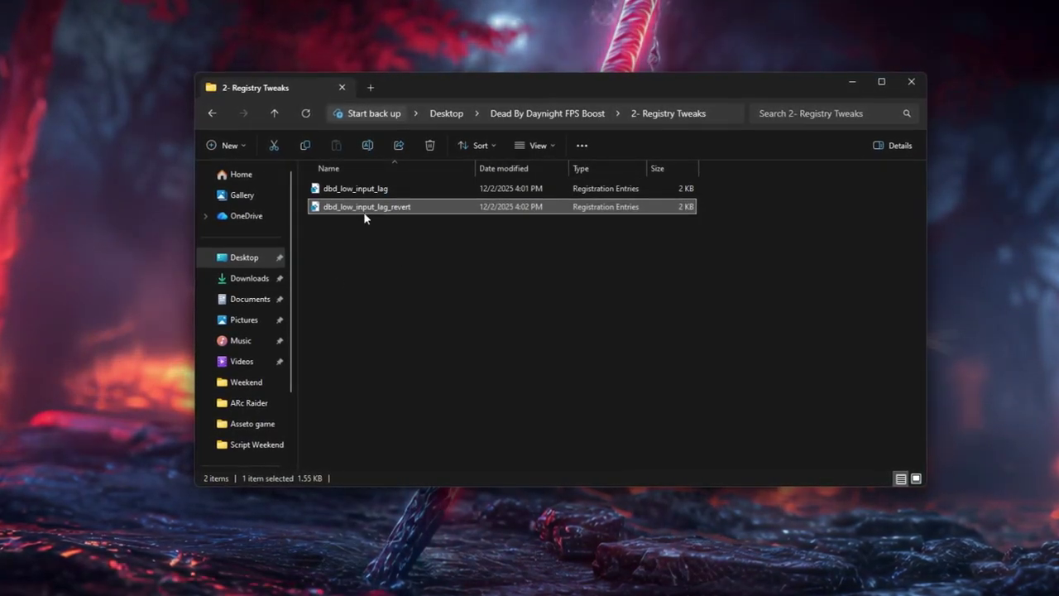
pyautogui.rightClick(367, 214)
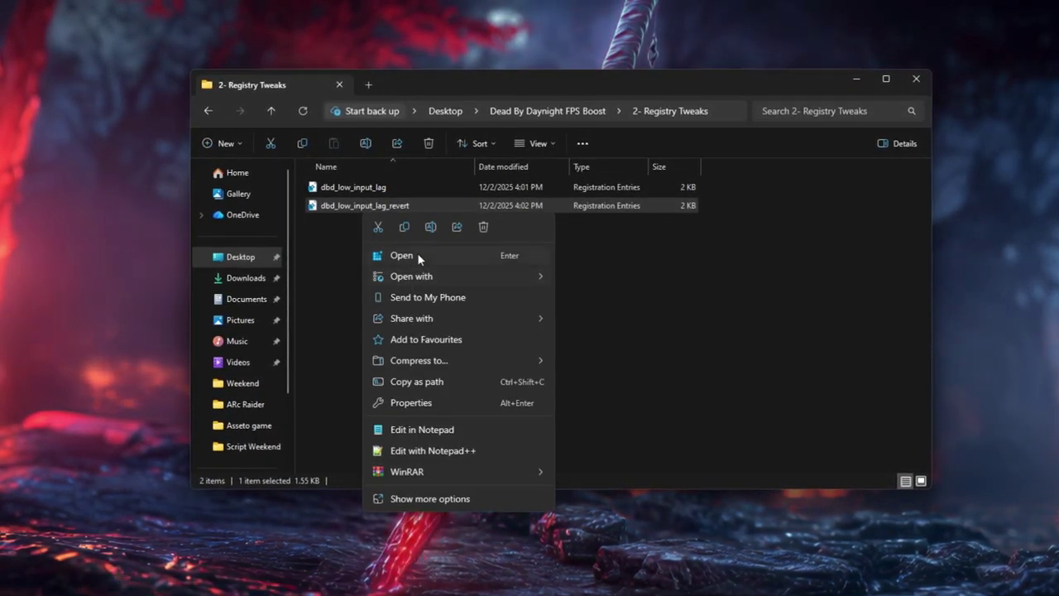
pyautogui.click(348, 207)
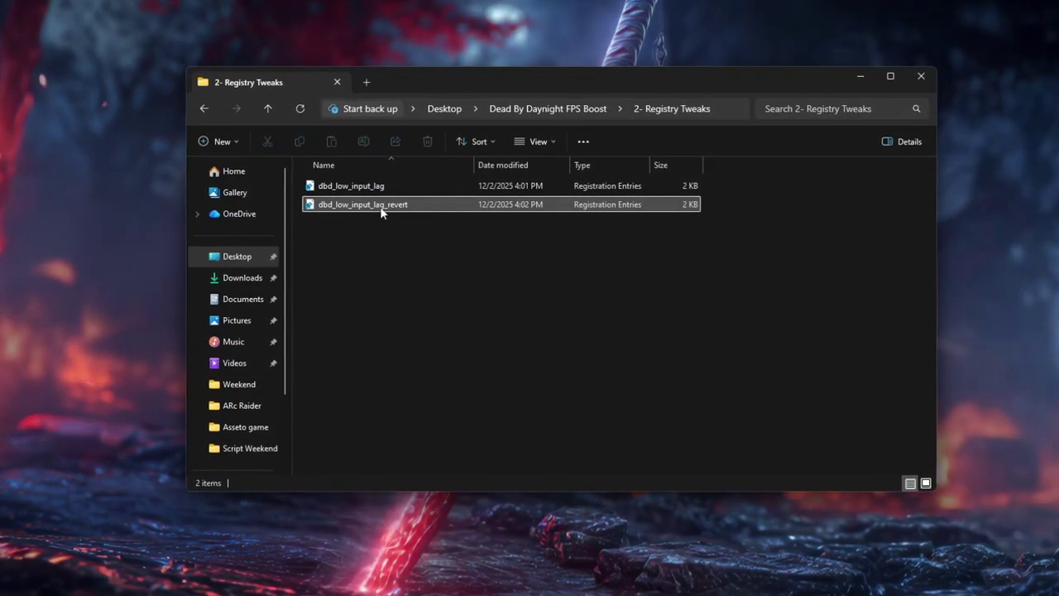
pyautogui.rightClick(354, 204)
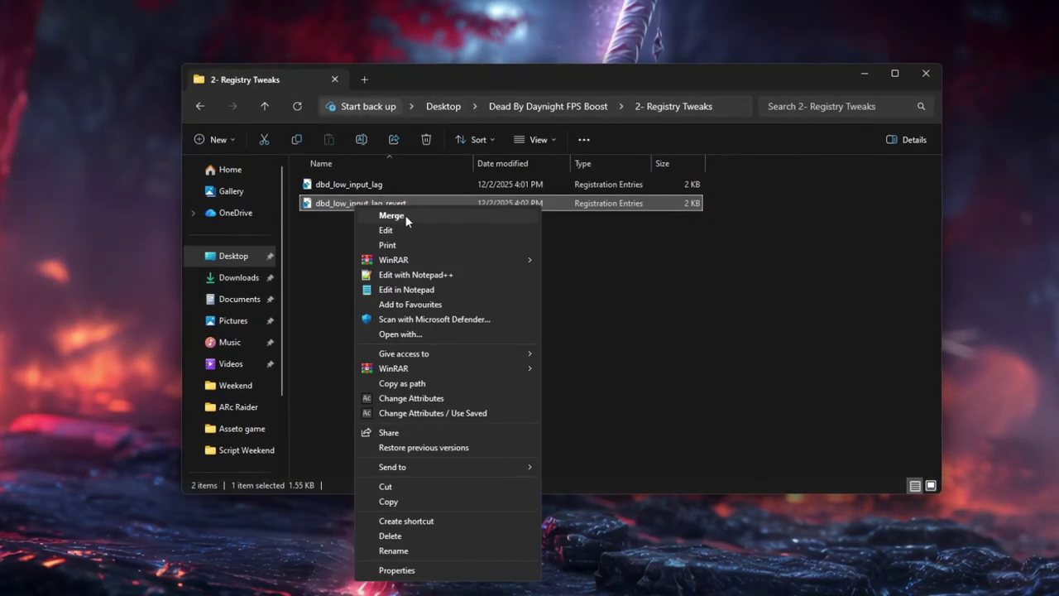
pyautogui.click(634, 297)
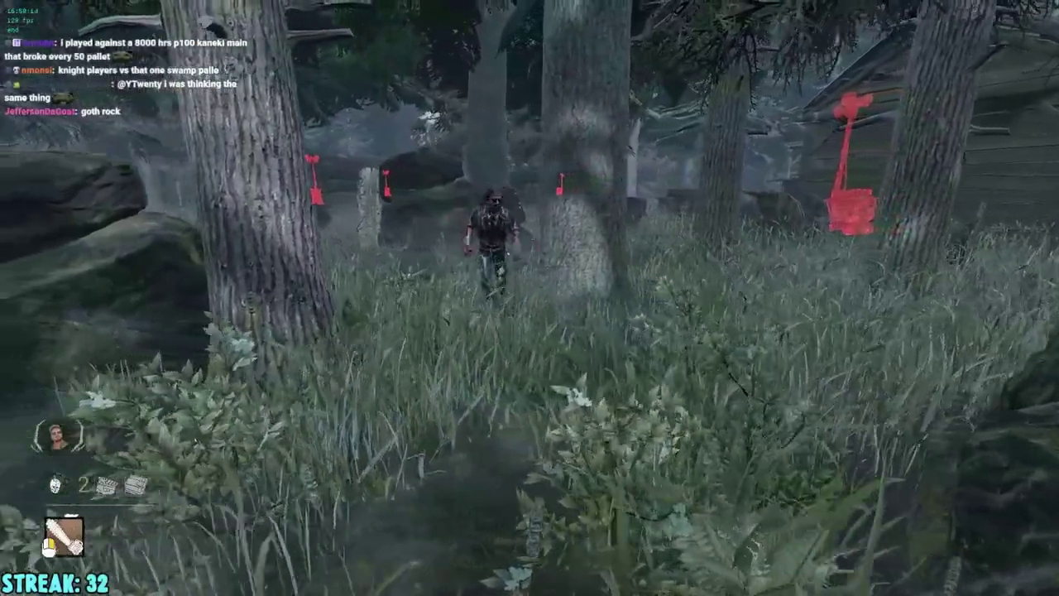
pyautogui.press('w')
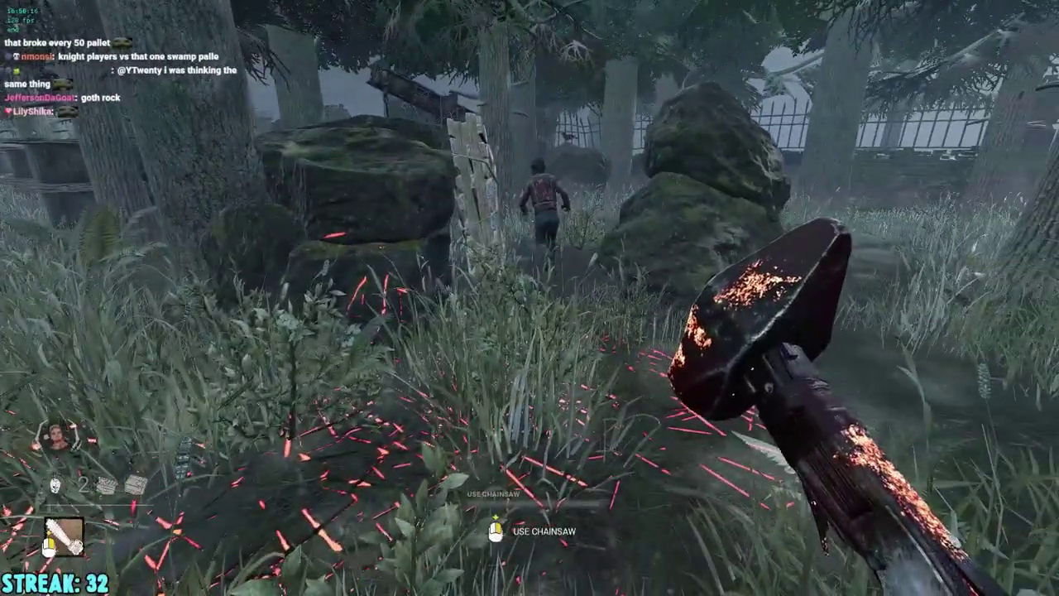
pyautogui.press('w')
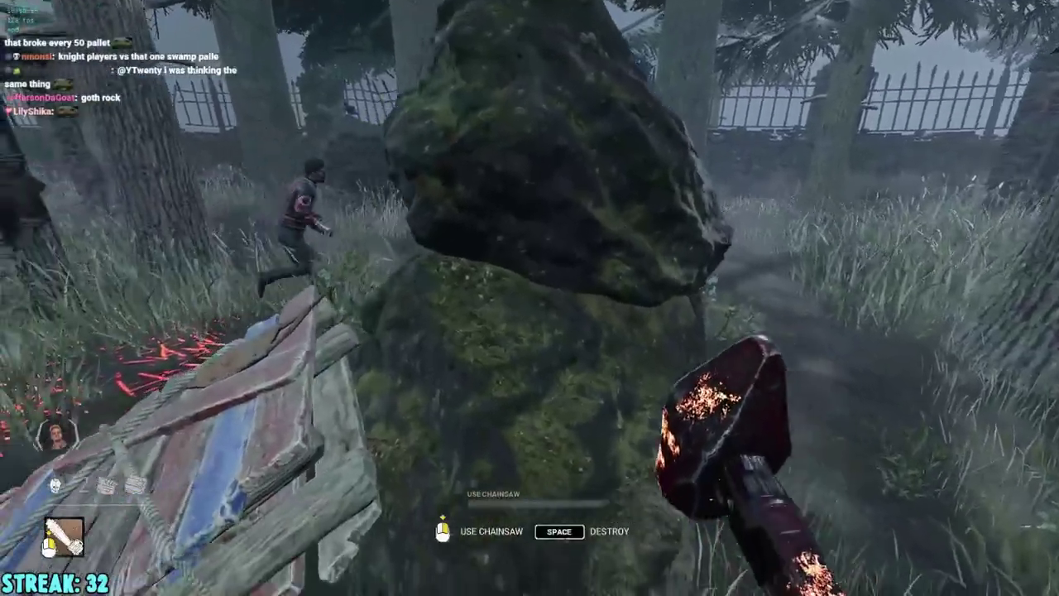
pyautogui.press('d')
pyautogui.press('a')
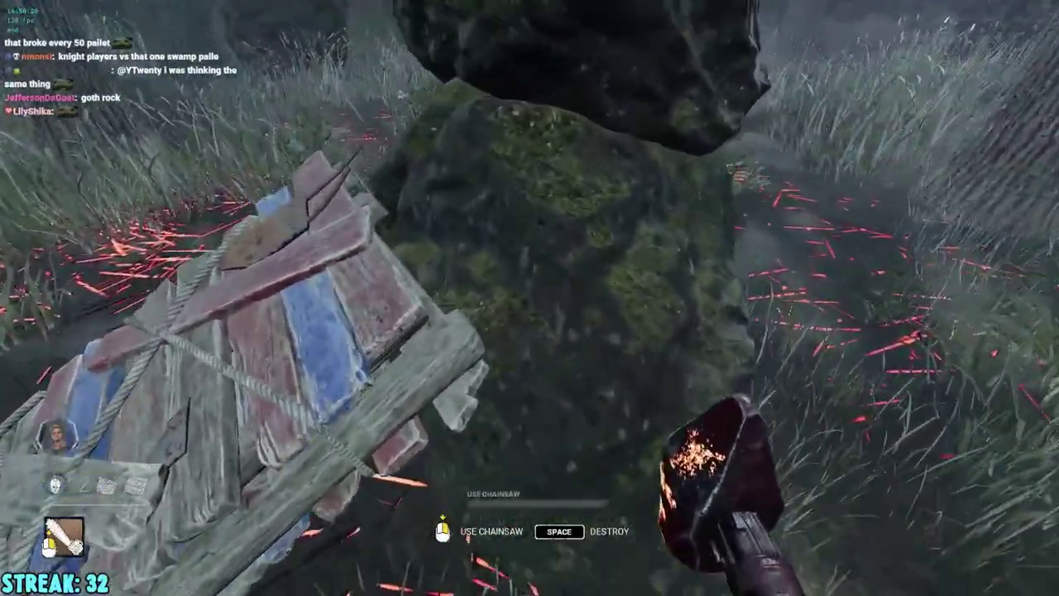
pyautogui.press('d')
pyautogui.press('a')
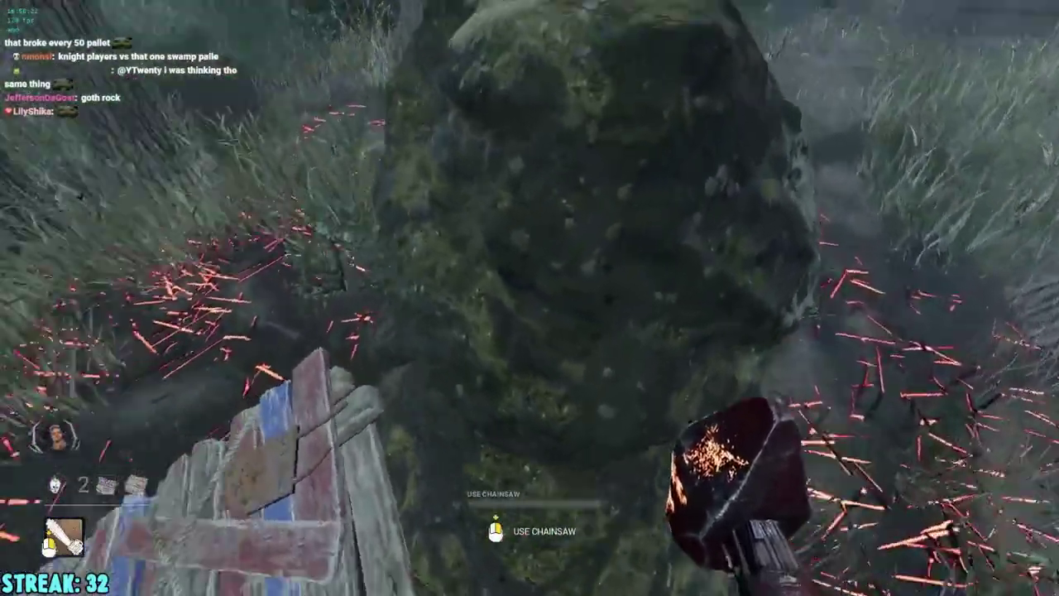
pyautogui.press('w')
pyautogui.press('w')
pyautogui.click(529, 298)
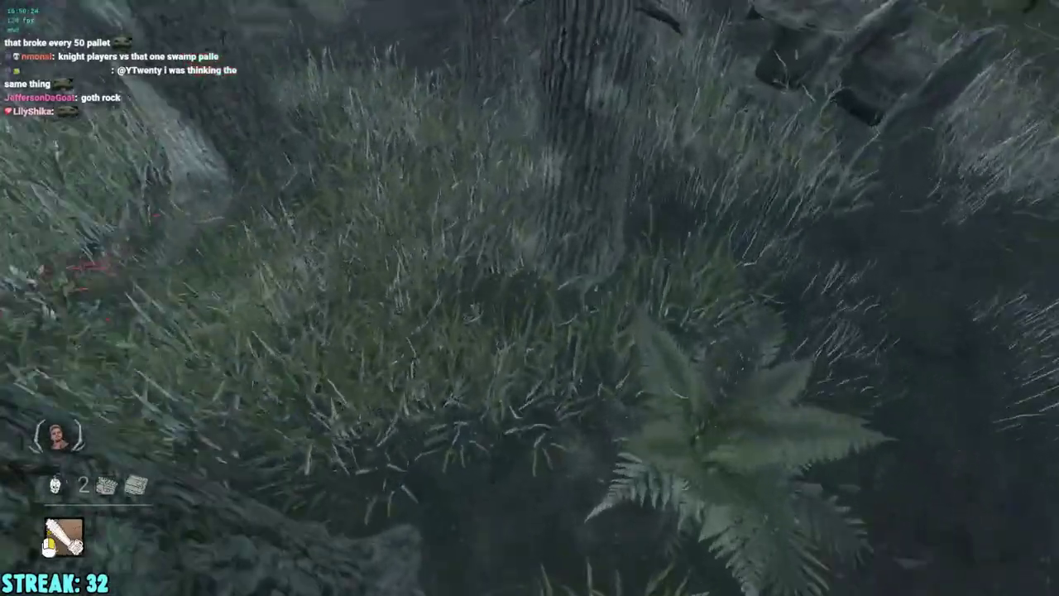
pyautogui.press('w')
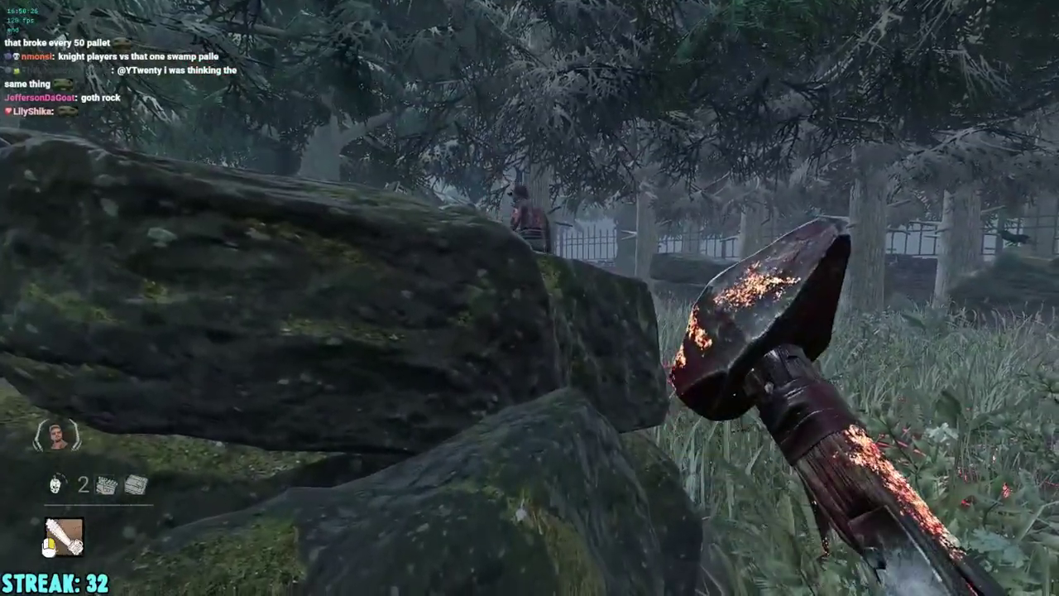
pyautogui.press('w')
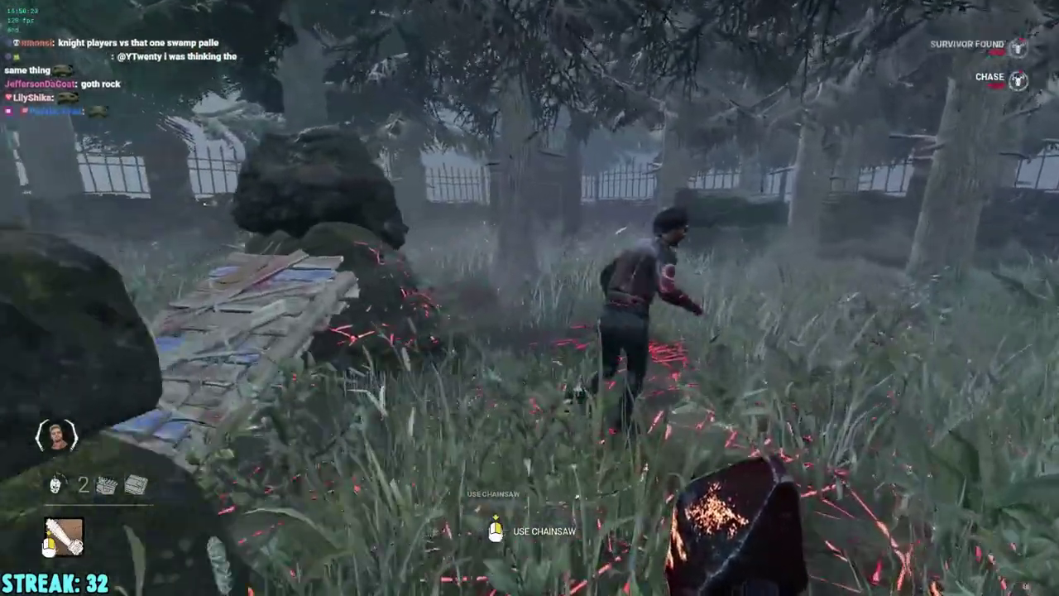